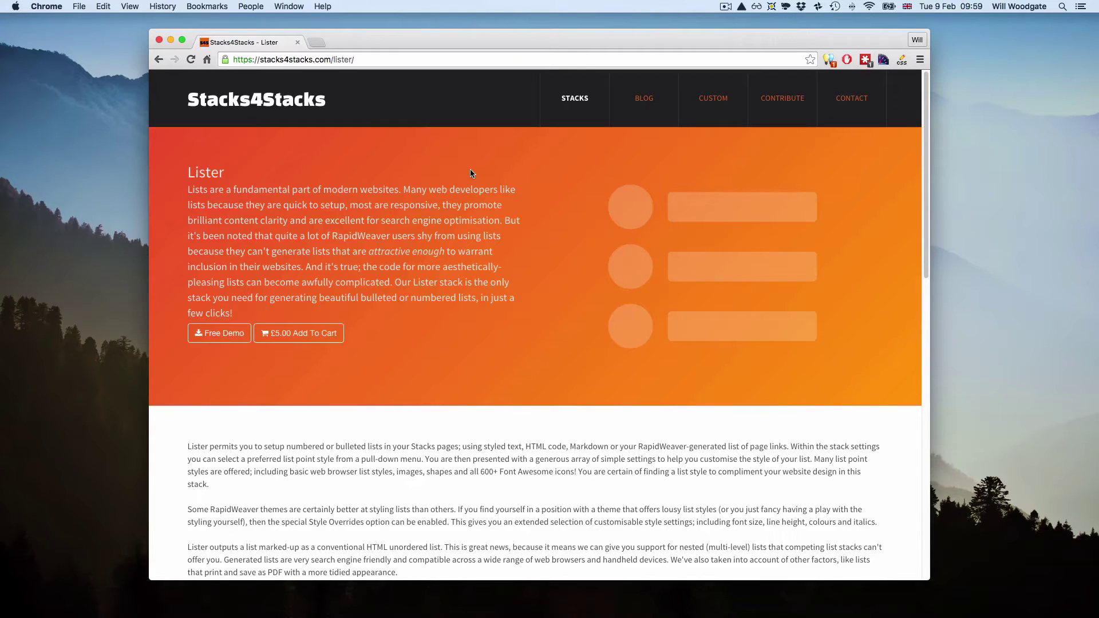
In RapidWeaver, drag the Lister stack from the Library onto the empty page
{"action": "key", "text": "cmd+Tab"}
{"action": "key", "text": "super+Tab"}
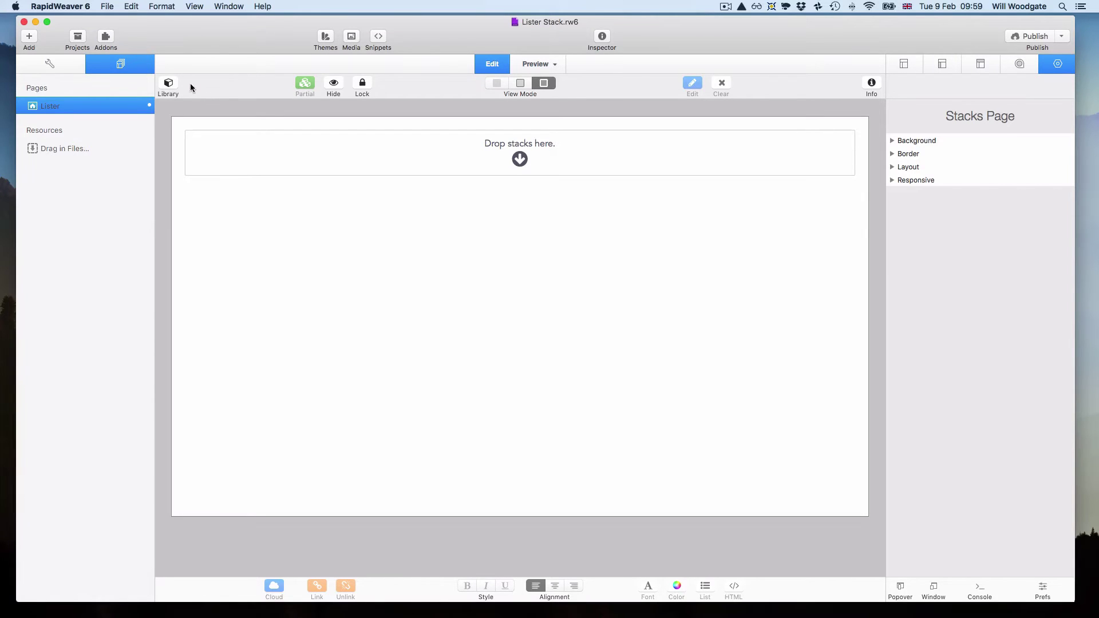
{"action": "left_click", "coordinate": [169, 84]}
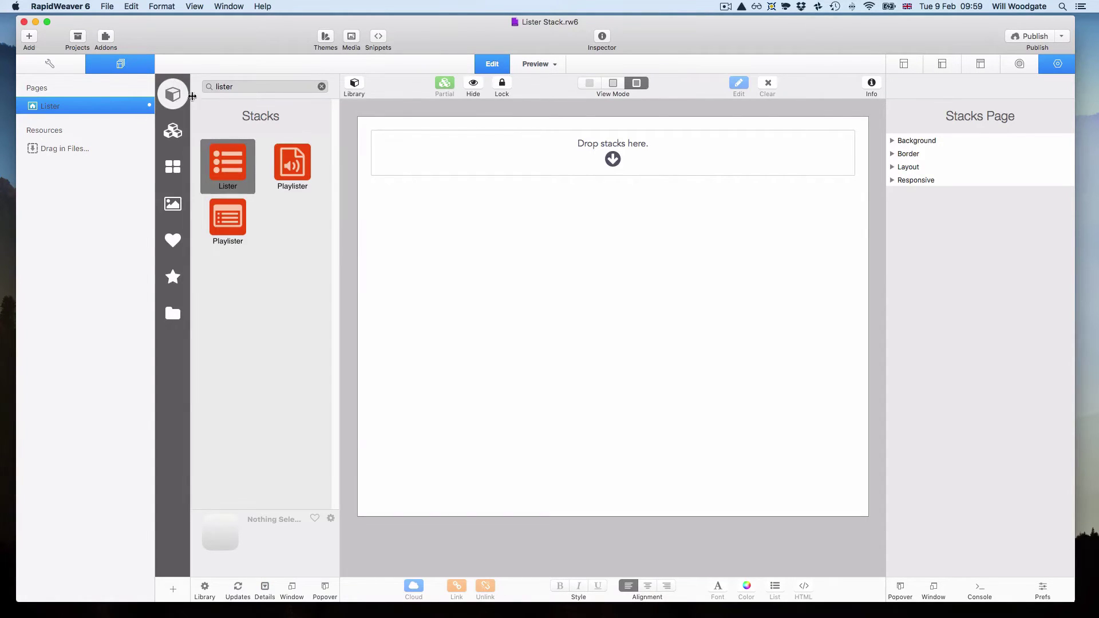
{"action": "left_click_drag", "start_coordinate": [224, 144], "coordinate": [409, 162]}
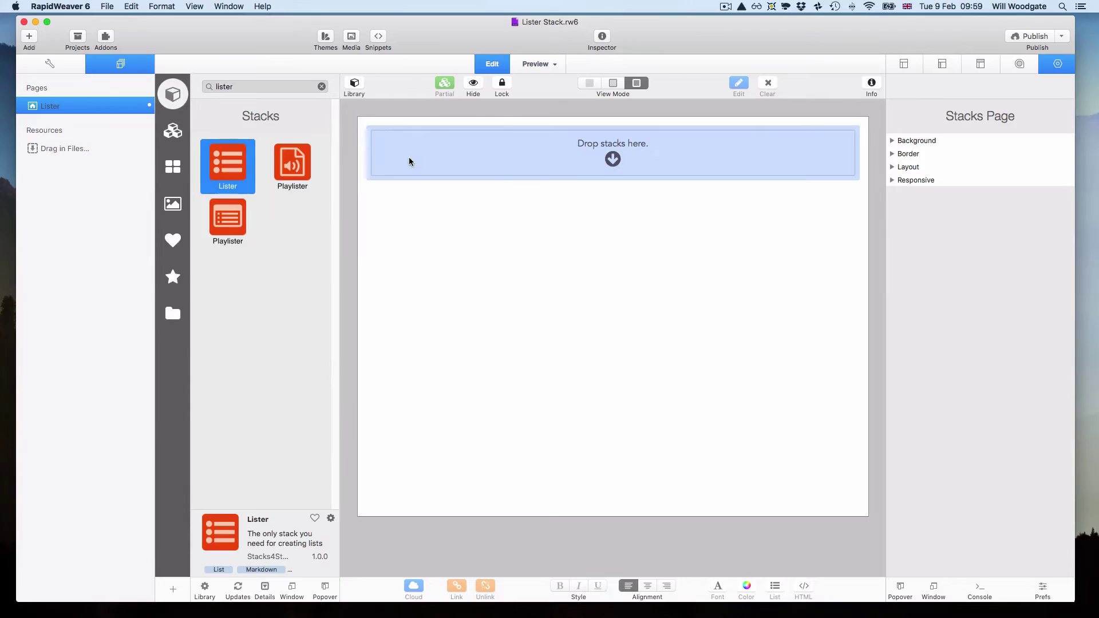
Close the Library and try HTML Code and Markdown as Content Type, keeping Styled Text
{"action": "left_click", "coordinate": [354, 85]}
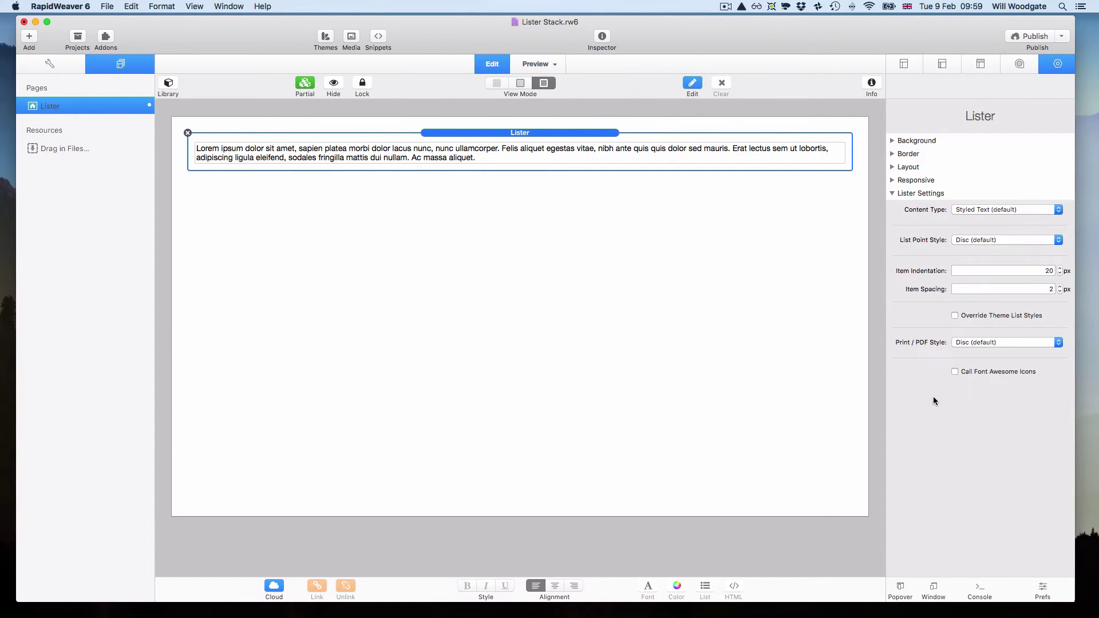
{"action": "left_click", "coordinate": [1001, 209]}
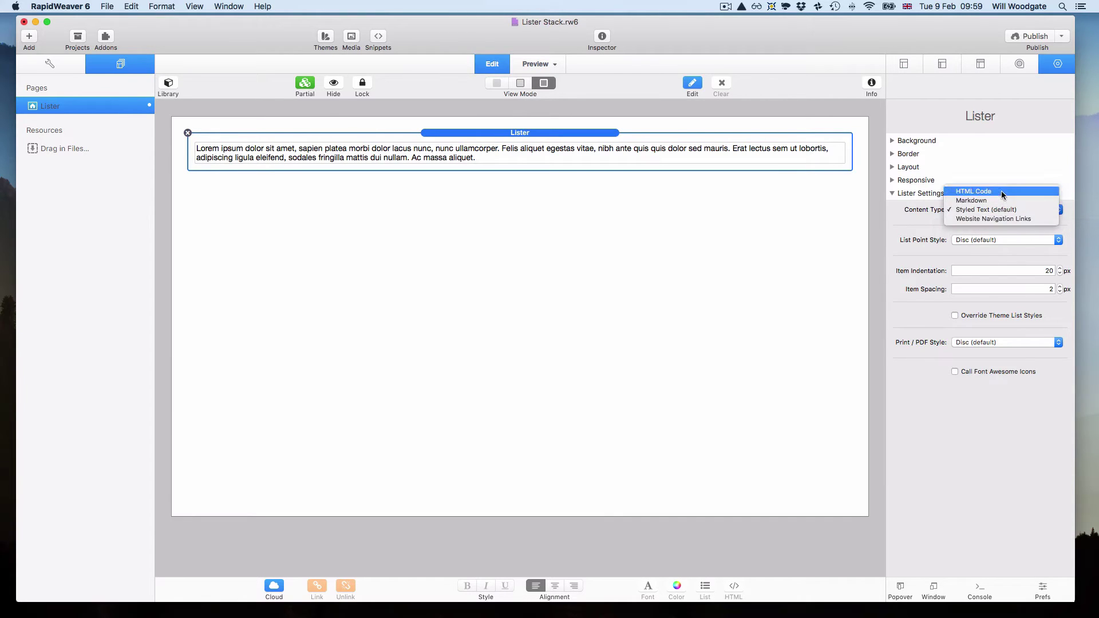
{"action": "left_click", "coordinate": [1001, 191]}
{"action": "left_click", "coordinate": [1004, 209]}
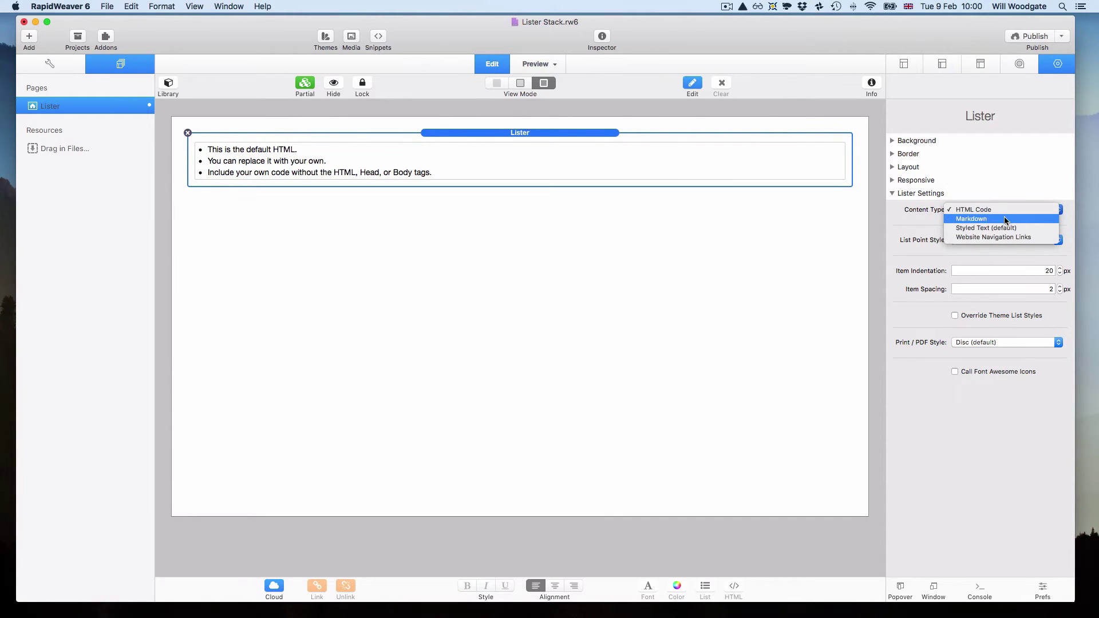
{"action": "left_click", "coordinate": [1004, 218]}
{"action": "left_click", "coordinate": [1008, 209]}
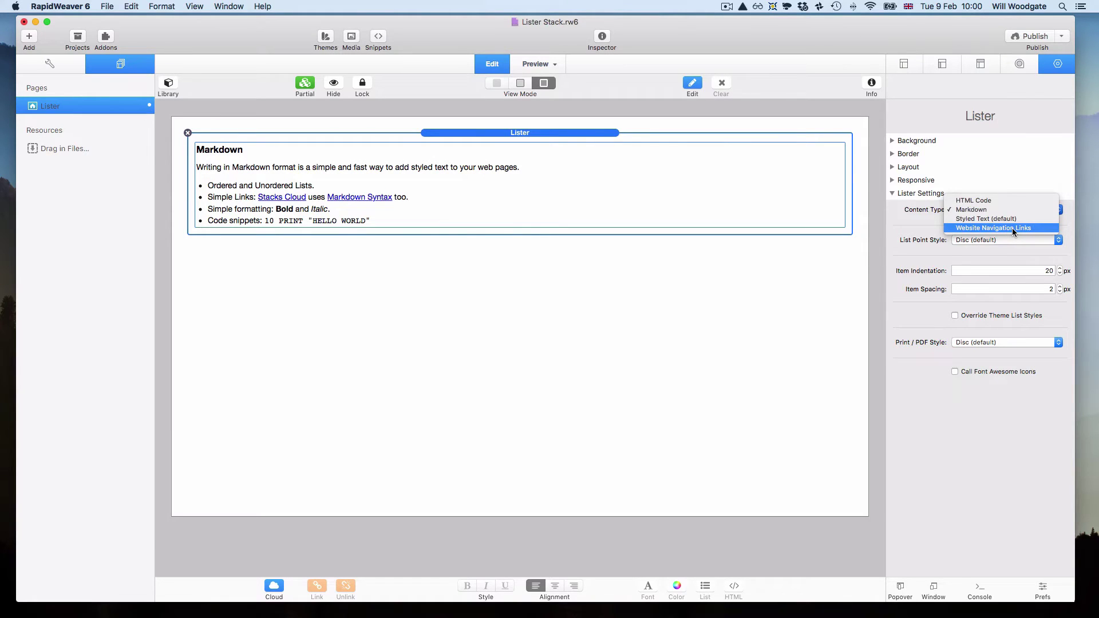
{"action": "left_click", "coordinate": [1011, 218]}
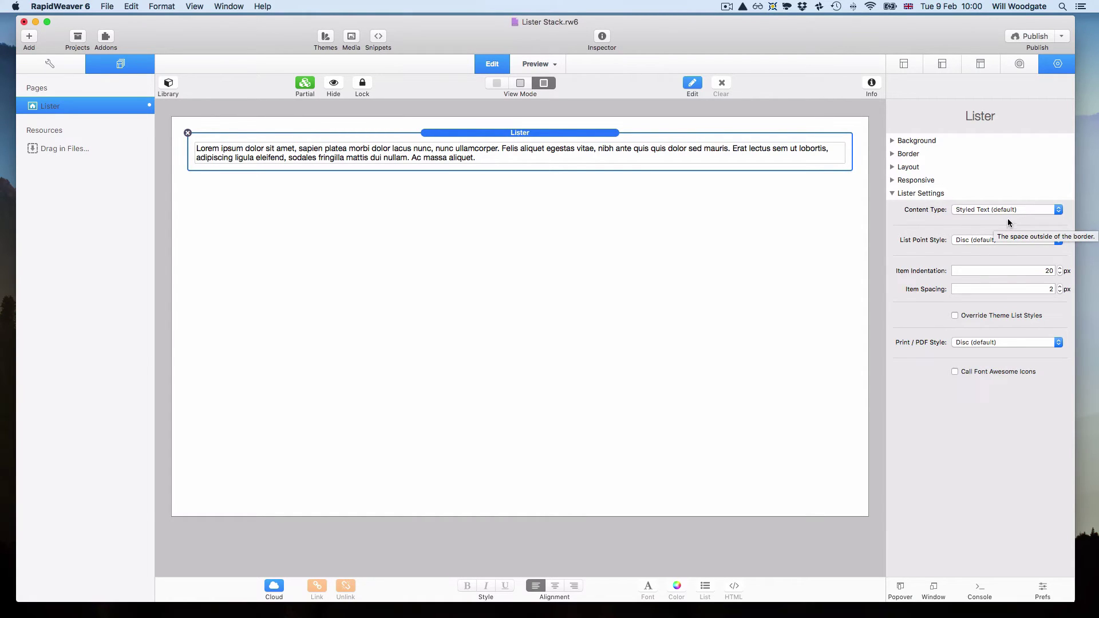
{"action": "left_click", "coordinate": [1007, 210]}
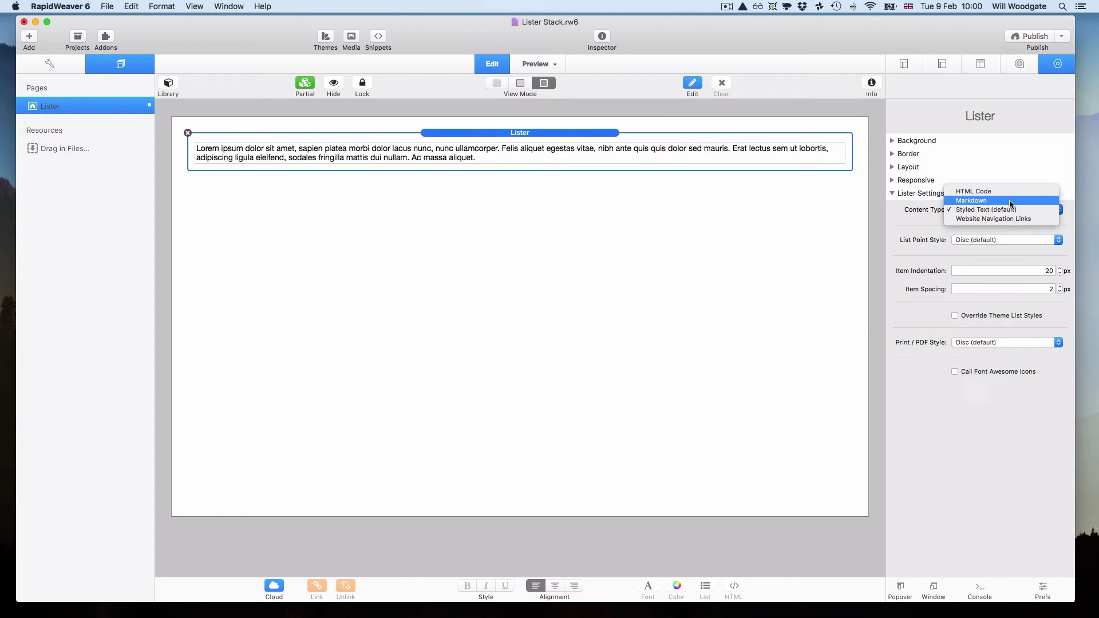
{"action": "left_click", "coordinate": [1012, 210]}
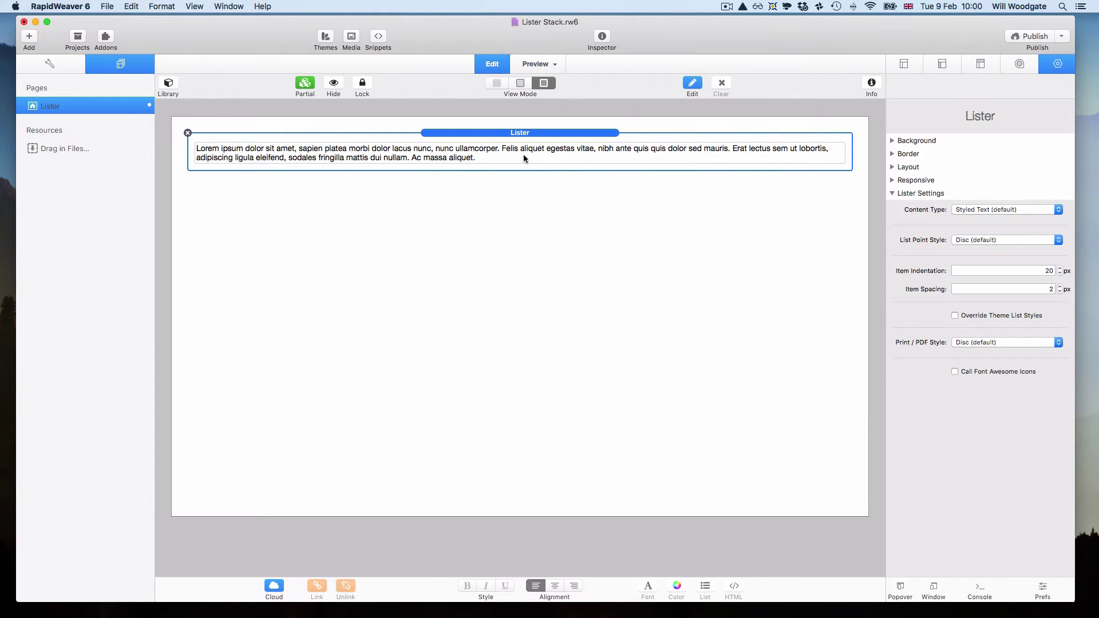
Copy the lorem ipsum paragraph, paste it onto three new lines, and select all four
{"action": "double_click", "coordinate": [469, 158]}
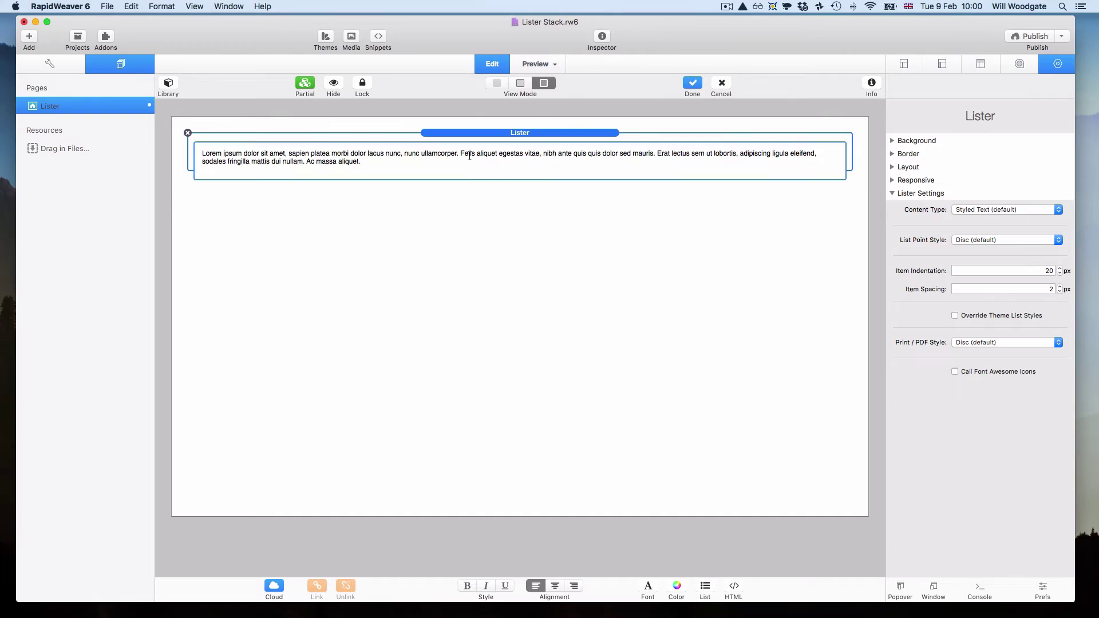
{"action": "key", "text": "super+a"}
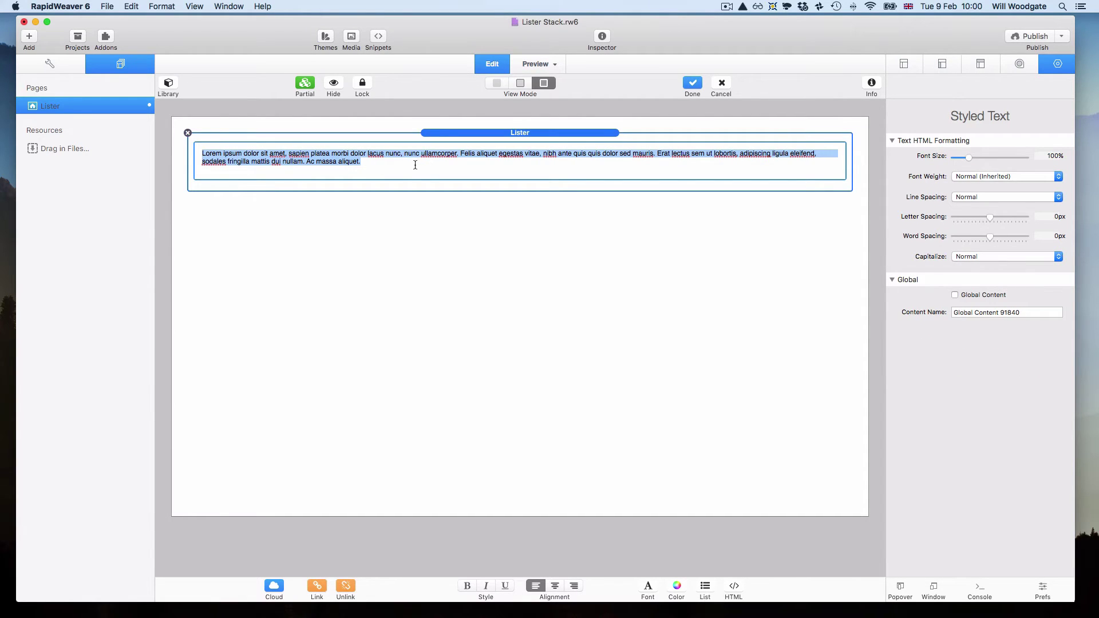
{"action": "key", "text": "super+c"}
{"action": "key", "text": "Right"}
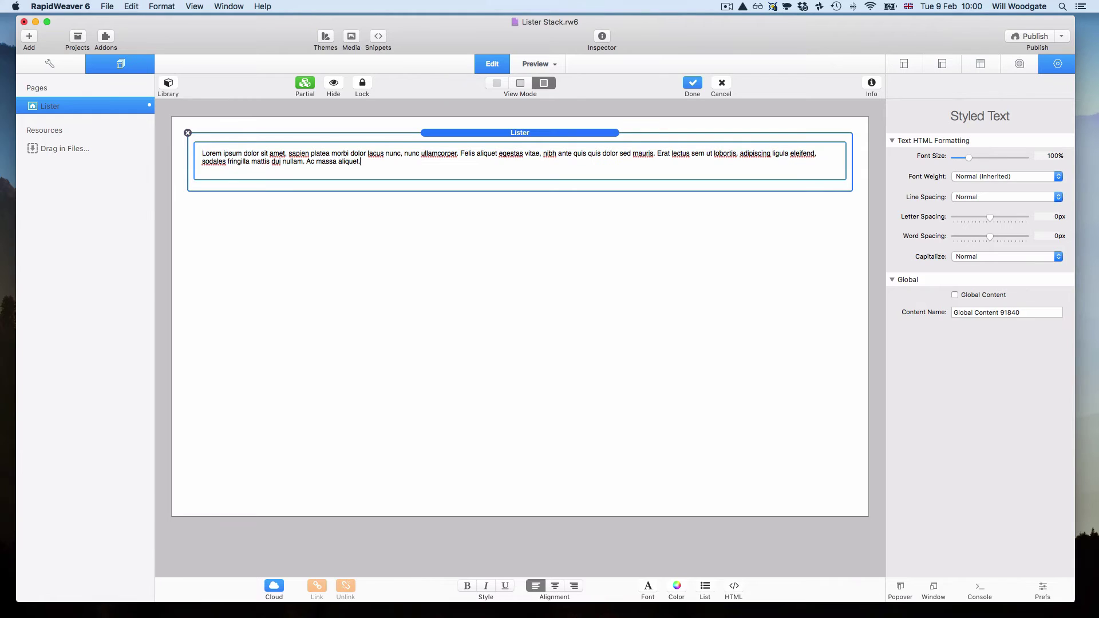
{"action": "key", "text": "Return"}
{"action": "key", "text": "super+v"}
{"action": "key", "text": "Return"}
{"action": "key", "text": "super+v"}
{"action": "key", "text": "Return"}
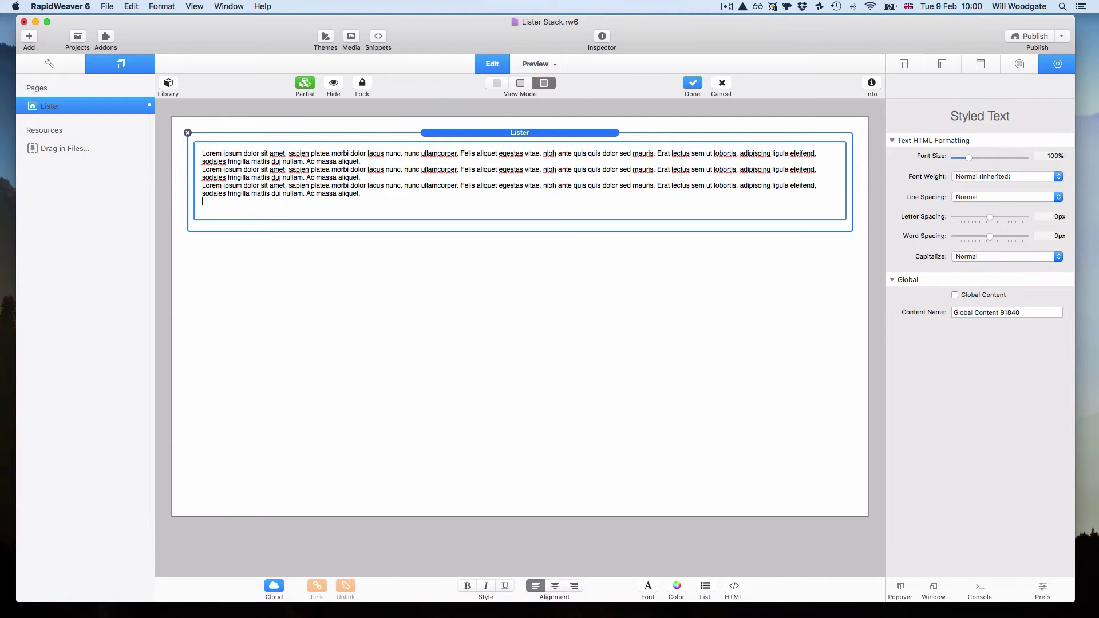
{"action": "key", "text": "super+v"}
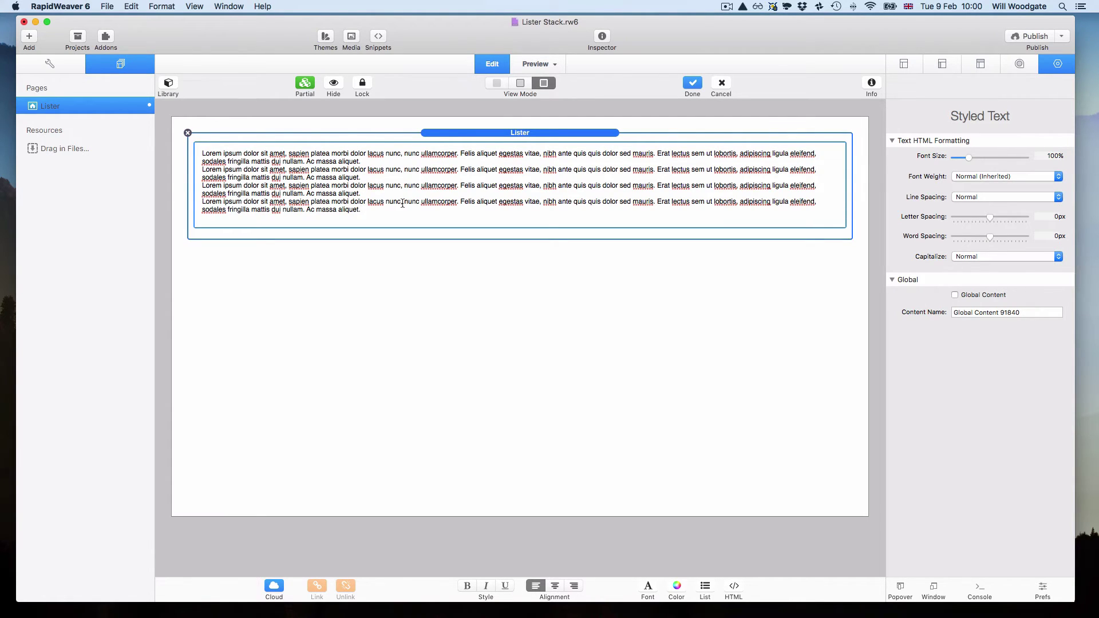
{"action": "left_click_drag", "start_coordinate": [381, 209], "coordinate": [198, 153]}
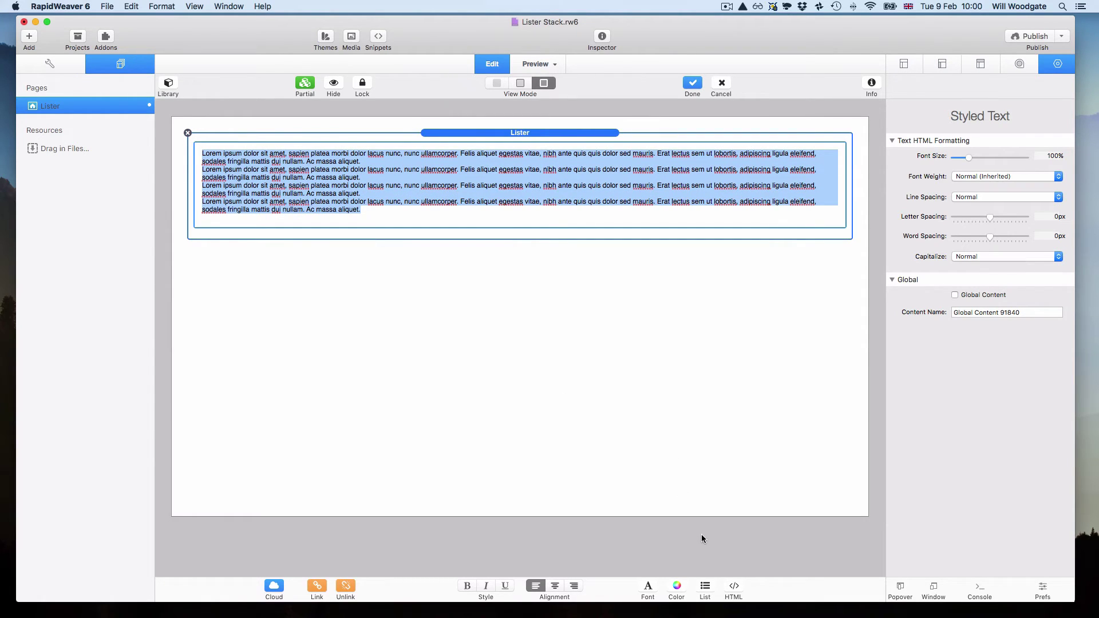
Format the four selected paragraphs with a plain bullet from the List Bullet/Number options
{"action": "left_click", "coordinate": [705, 587]}
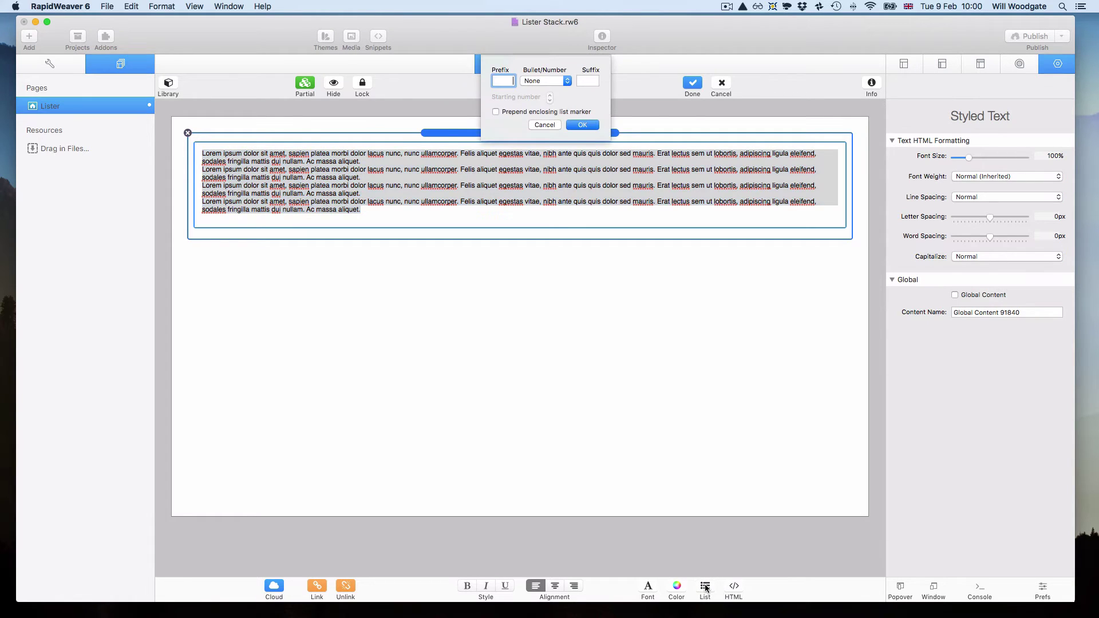
{"action": "left_click", "coordinate": [547, 81]}
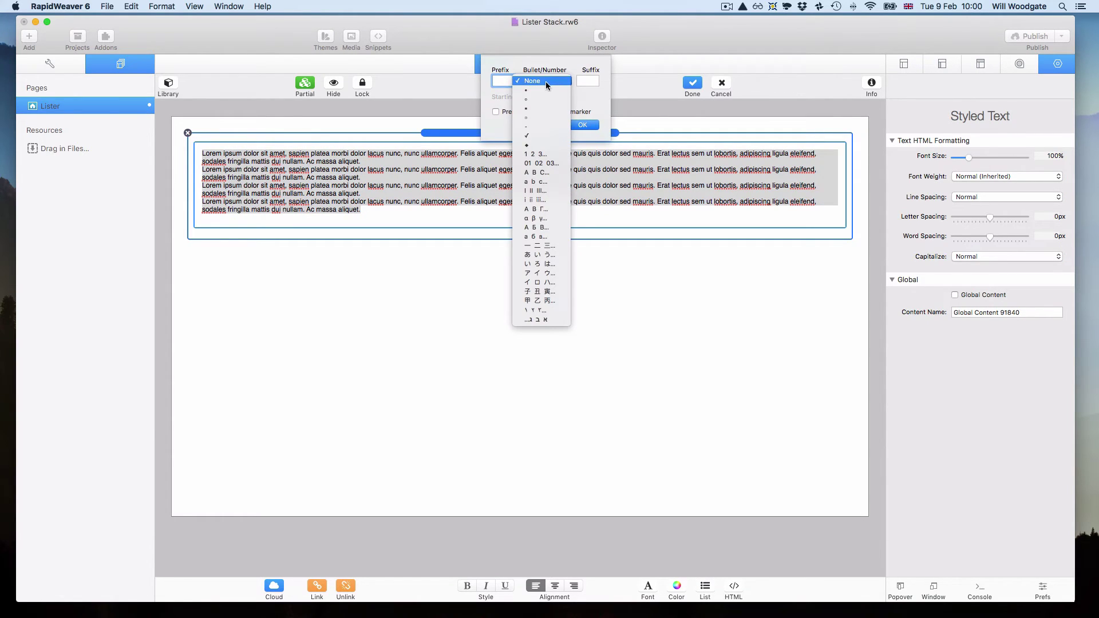
{"action": "left_click", "coordinate": [545, 90]}
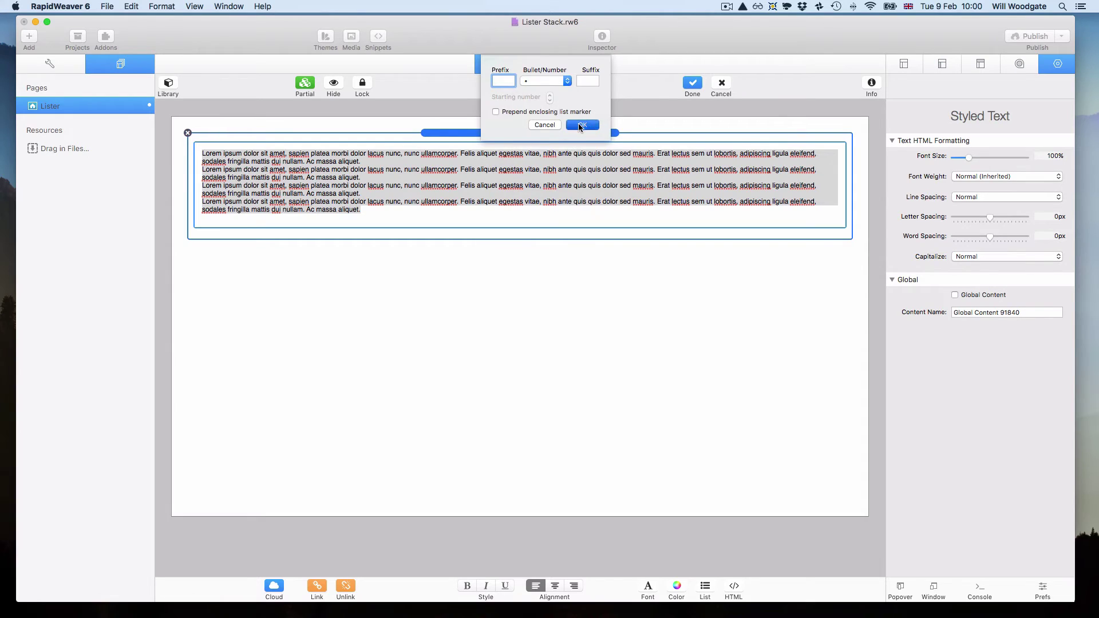
{"action": "left_click", "coordinate": [582, 125]}
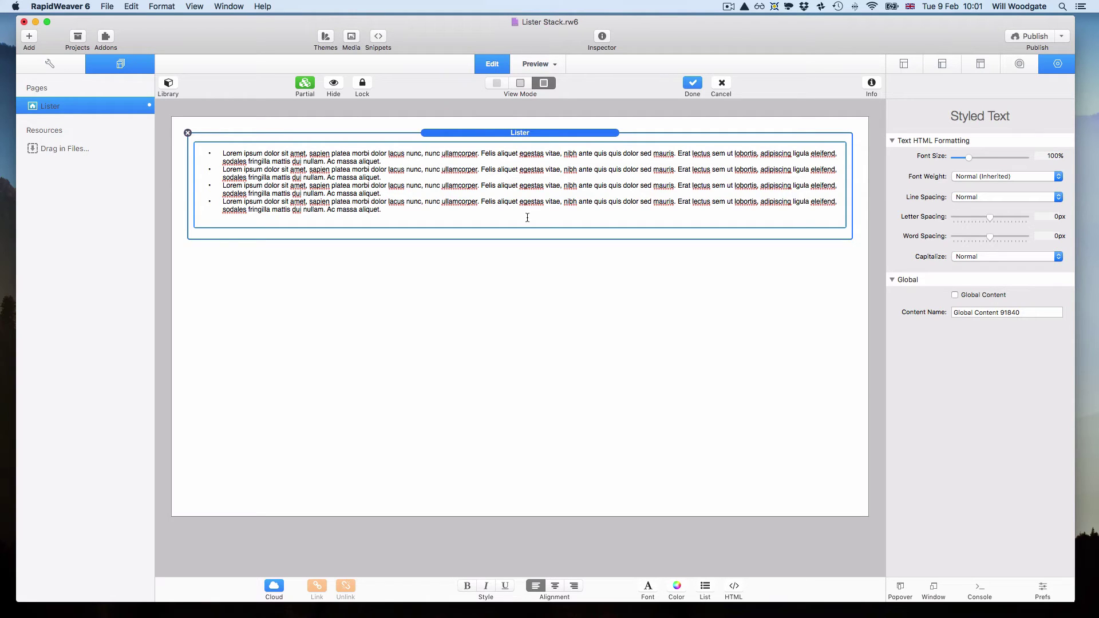
Finish text editing and select the Lister stack to view its List Point Style options
{"action": "left_click", "coordinate": [523, 258]}
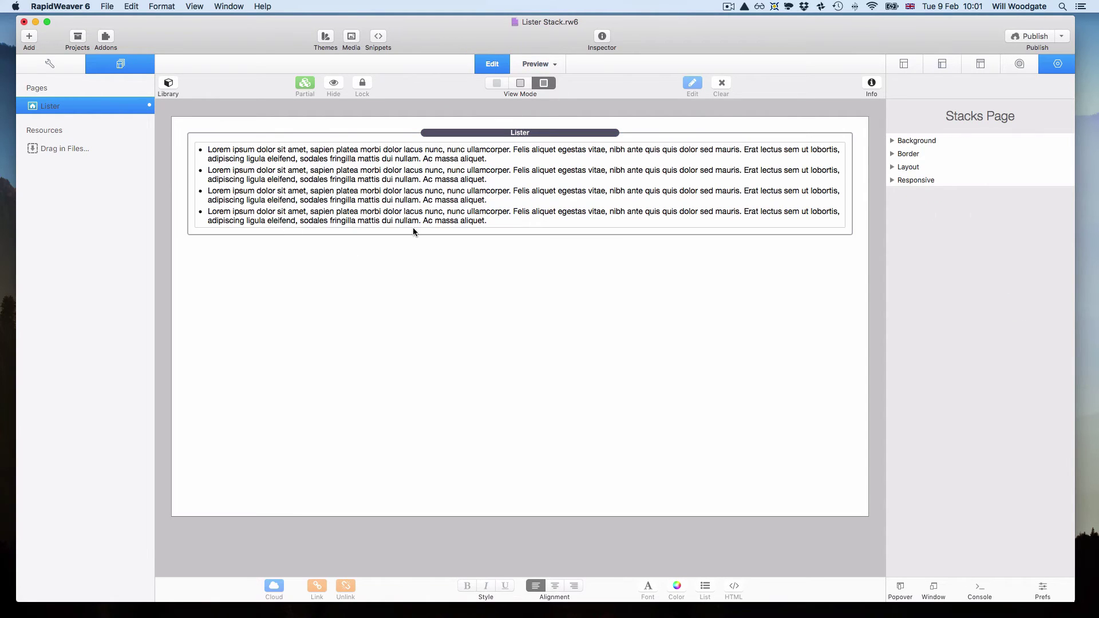
{"action": "left_click", "coordinate": [524, 133]}
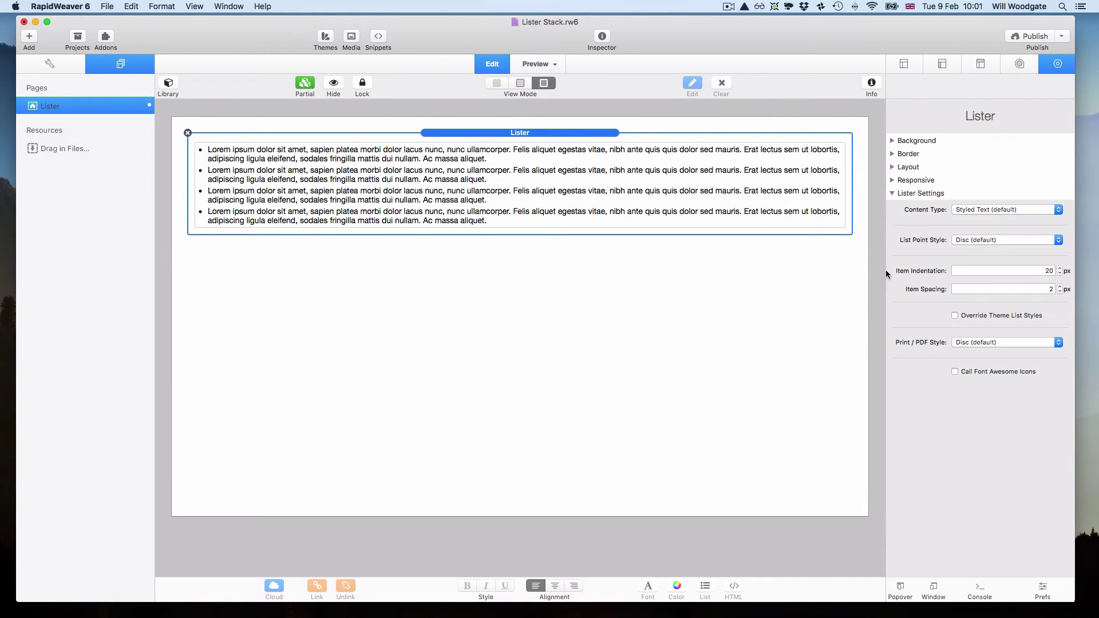
{"action": "left_click", "coordinate": [1013, 241]}
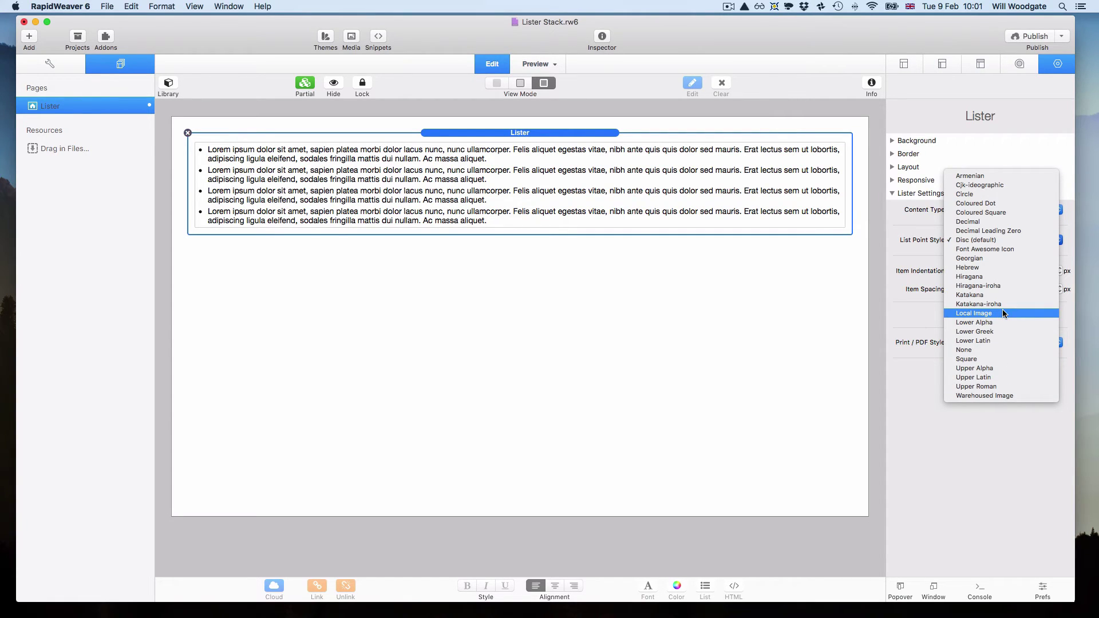
{"action": "left_click", "coordinate": [727, 299]}
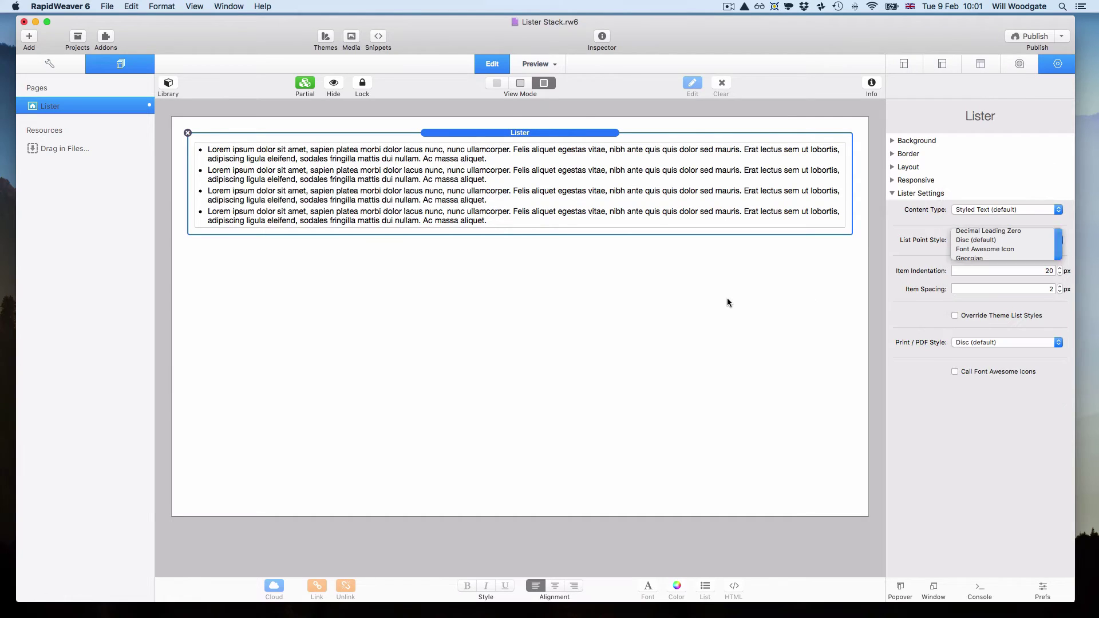
Switch to Preview and set List Point Style to Font Awesome Icon
{"action": "key", "text": "super+shift+p"}
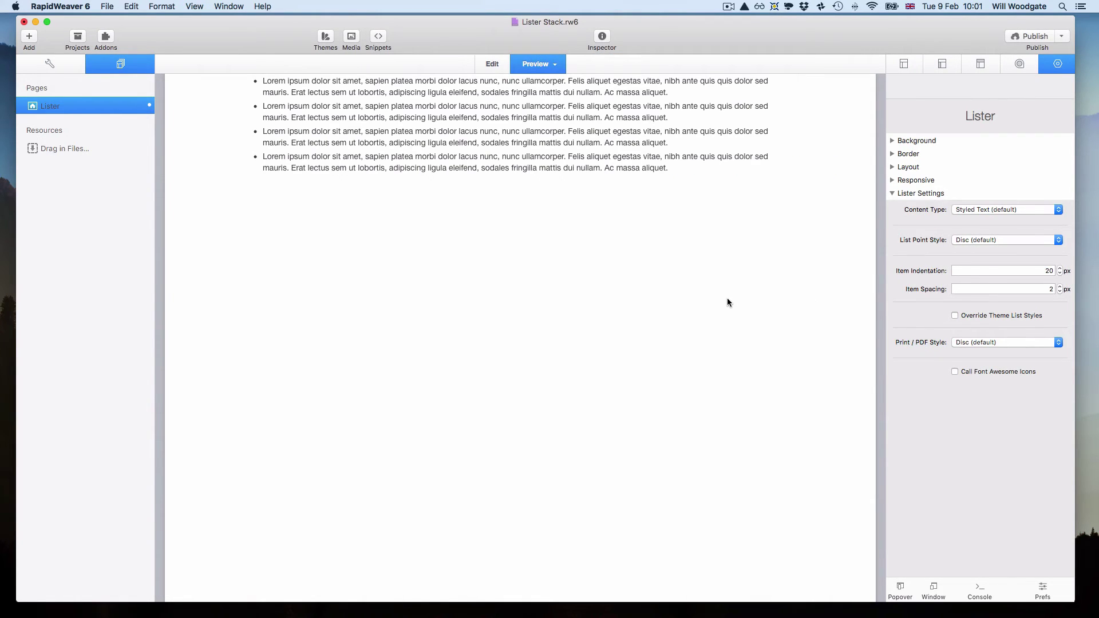
{"action": "left_click", "coordinate": [997, 240]}
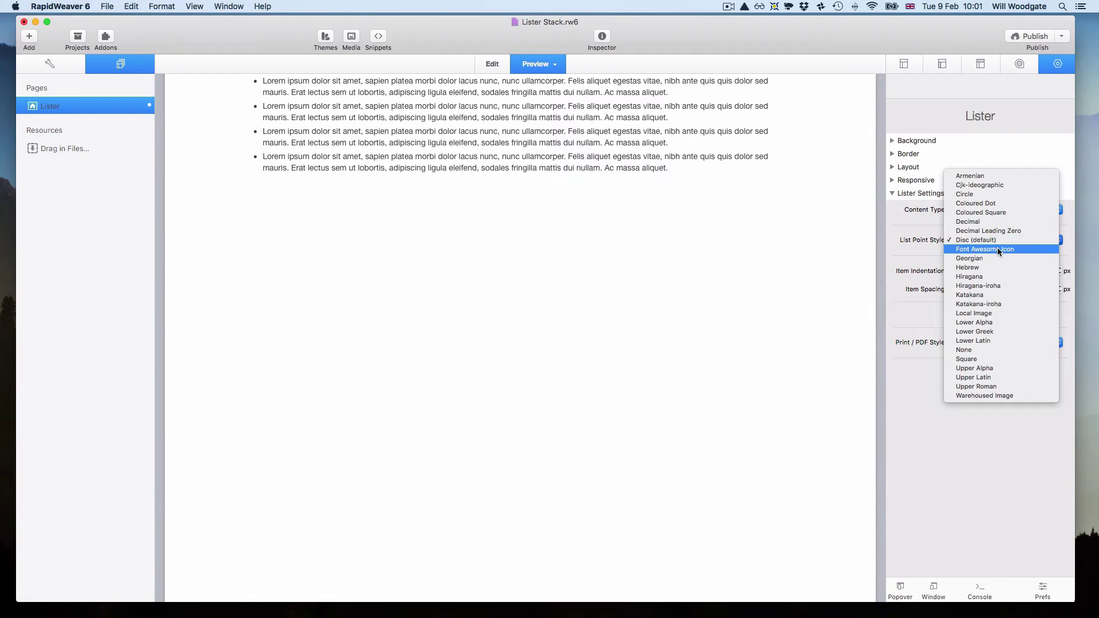
{"action": "left_click", "coordinate": [998, 249]}
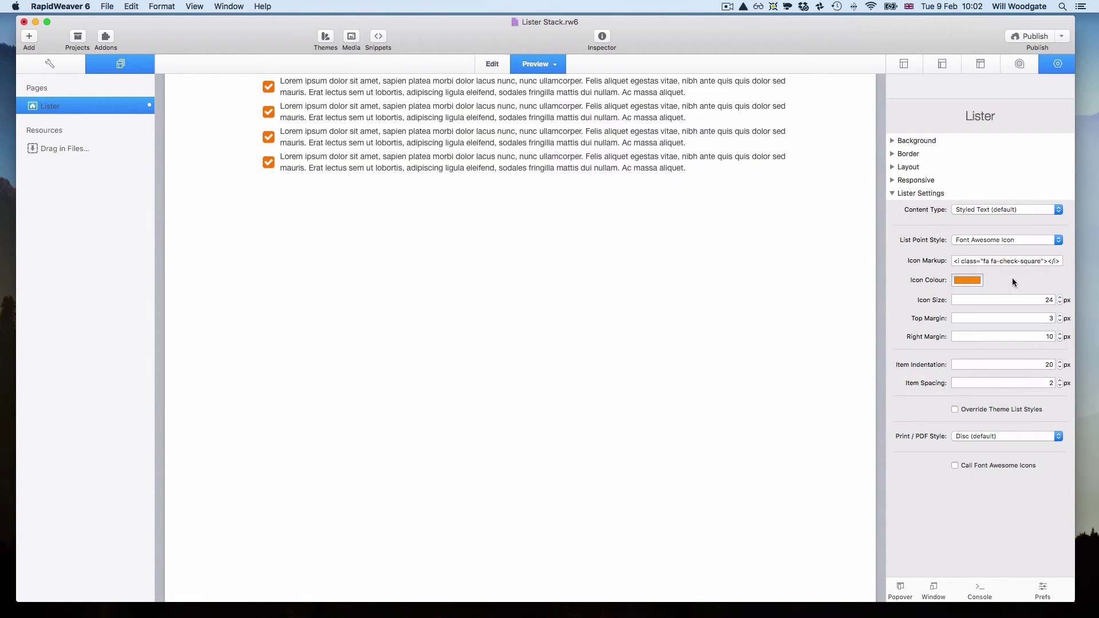
{"action": "left_click", "coordinate": [1014, 262]}
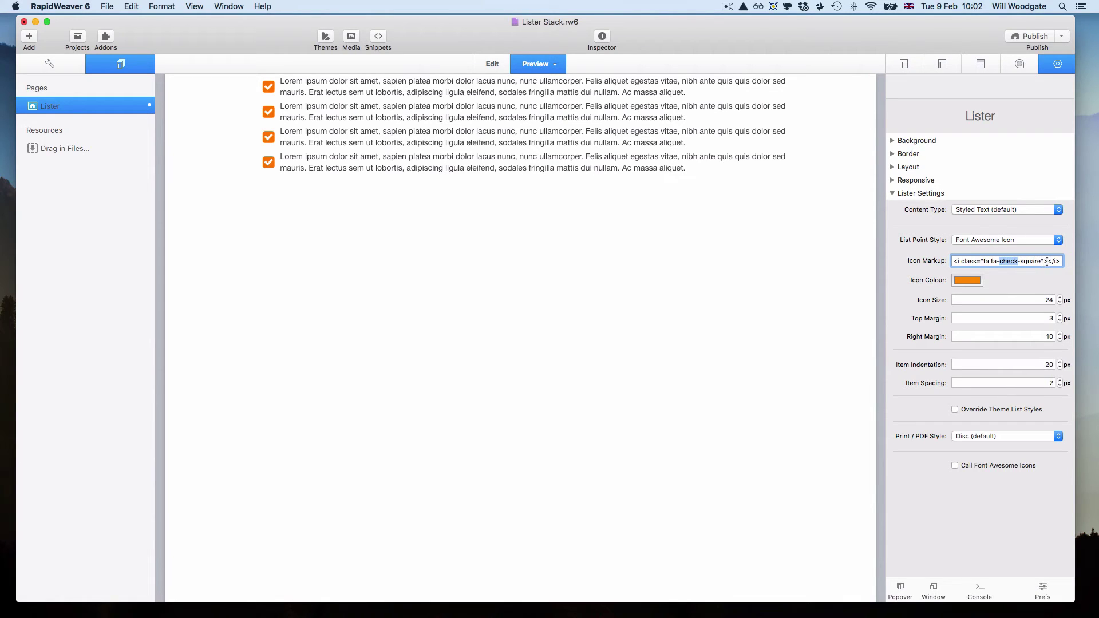
{"action": "left_click_drag", "start_coordinate": [1047, 262], "coordinate": [993, 267]}
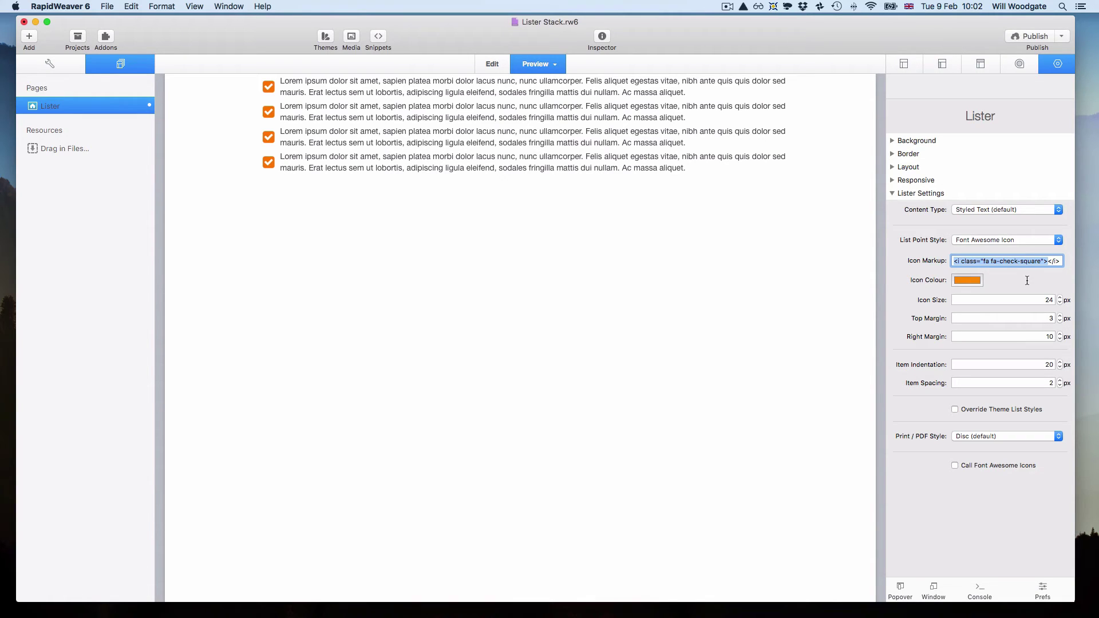
Set the Icon Colour to the red Cayenne pencil
{"action": "left_click", "coordinate": [965, 280]}
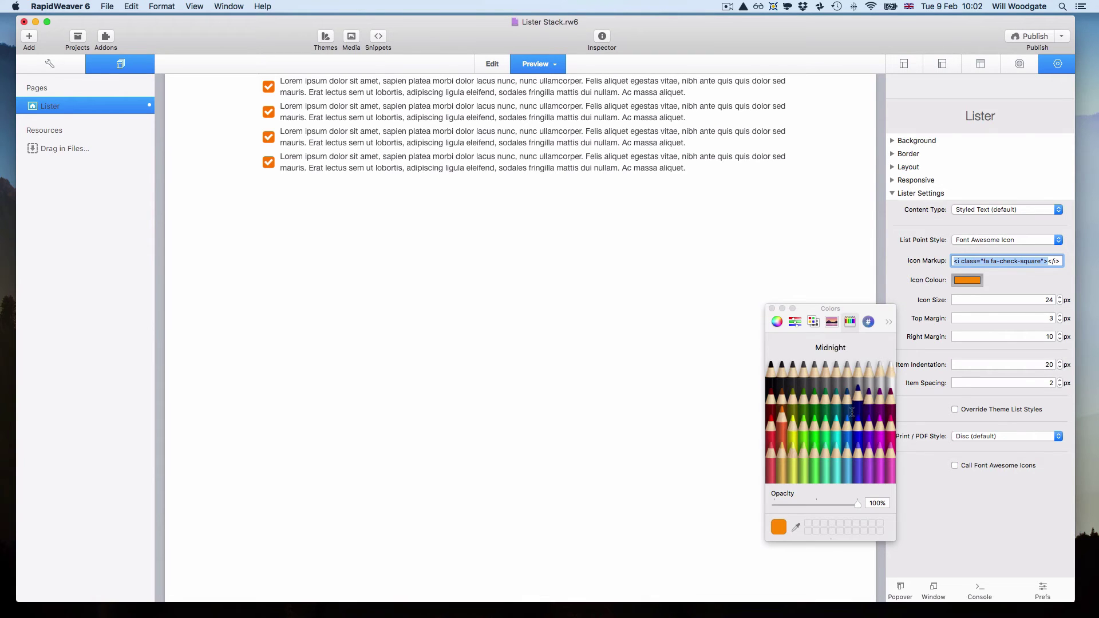
{"action": "left_click", "coordinate": [775, 413]}
{"action": "left_click", "coordinate": [772, 309]}
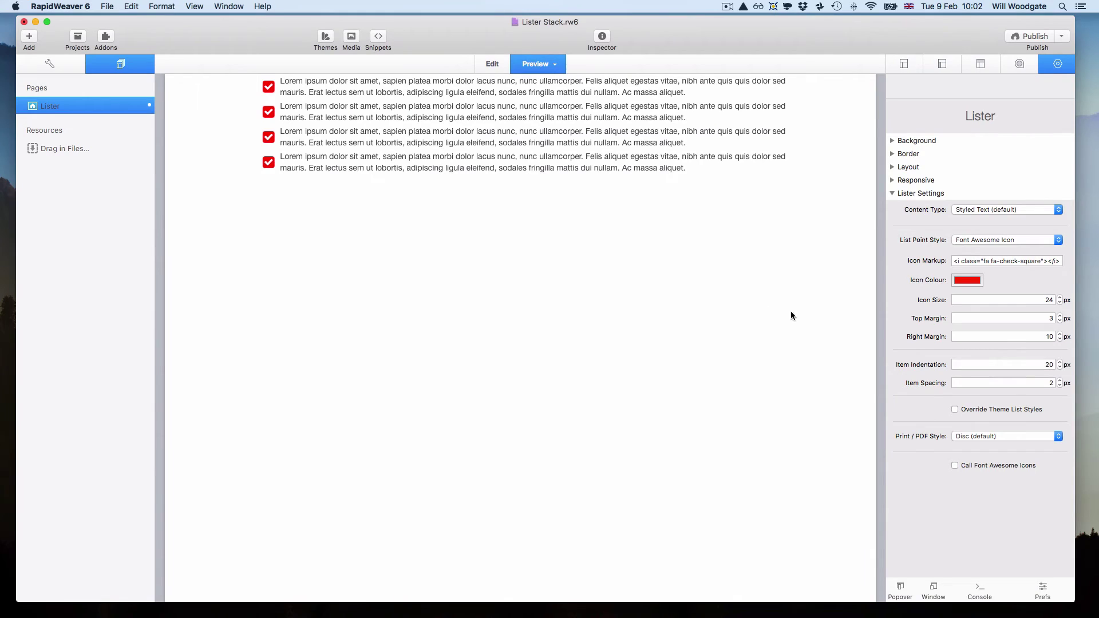
Set Item Spacing to 20 px
{"action": "left_click", "coordinate": [1027, 382]}
{"action": "type", "text": "20"}
{"action": "key", "text": "Return"}
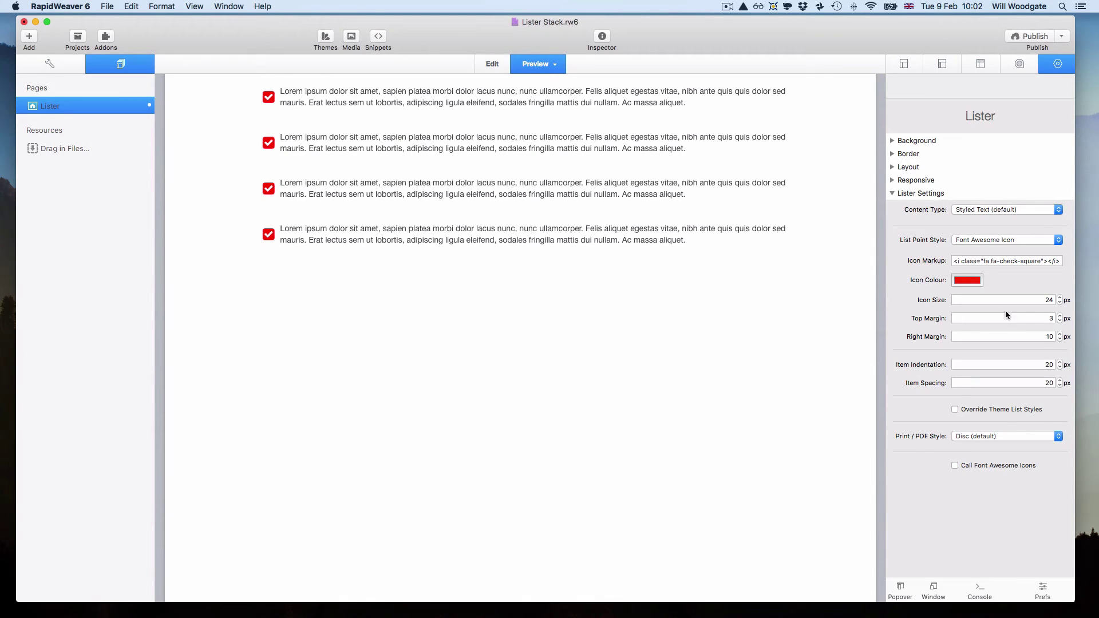
Change the check icons' Top Margin field to -3 px
{"action": "double_click", "coordinate": [1039, 318]}
{"action": "type", "text": "0"}
{"action": "key", "text": "Return"}
{"action": "double_click", "coordinate": [1042, 318]}
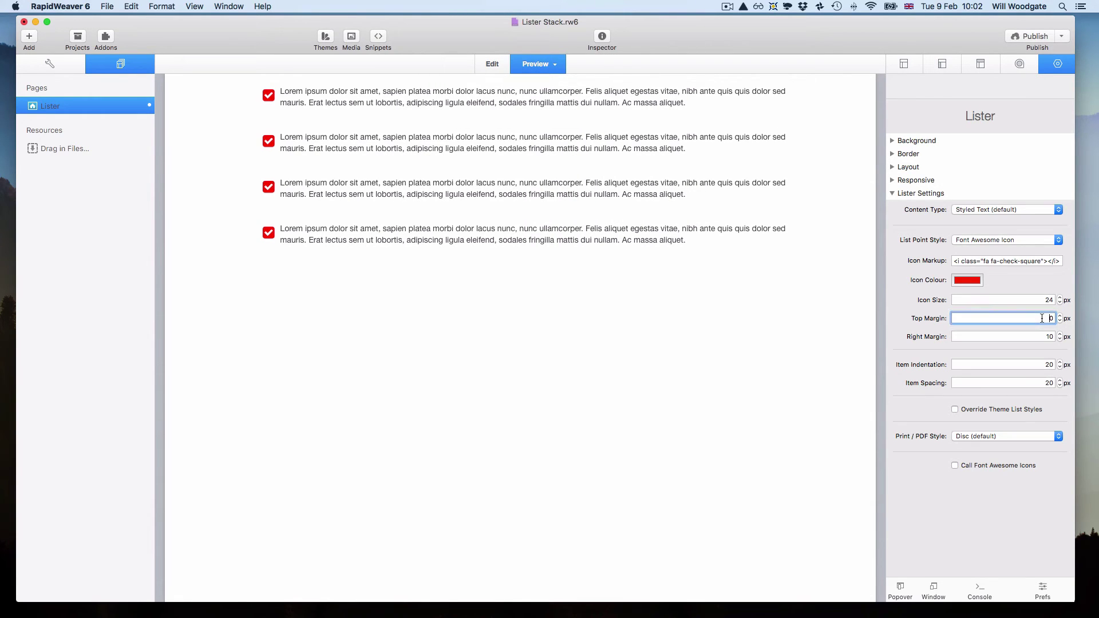
{"action": "type", "text": "-"}
{"action": "key", "text": "BackSpace"}
{"action": "key", "text": "Return"}
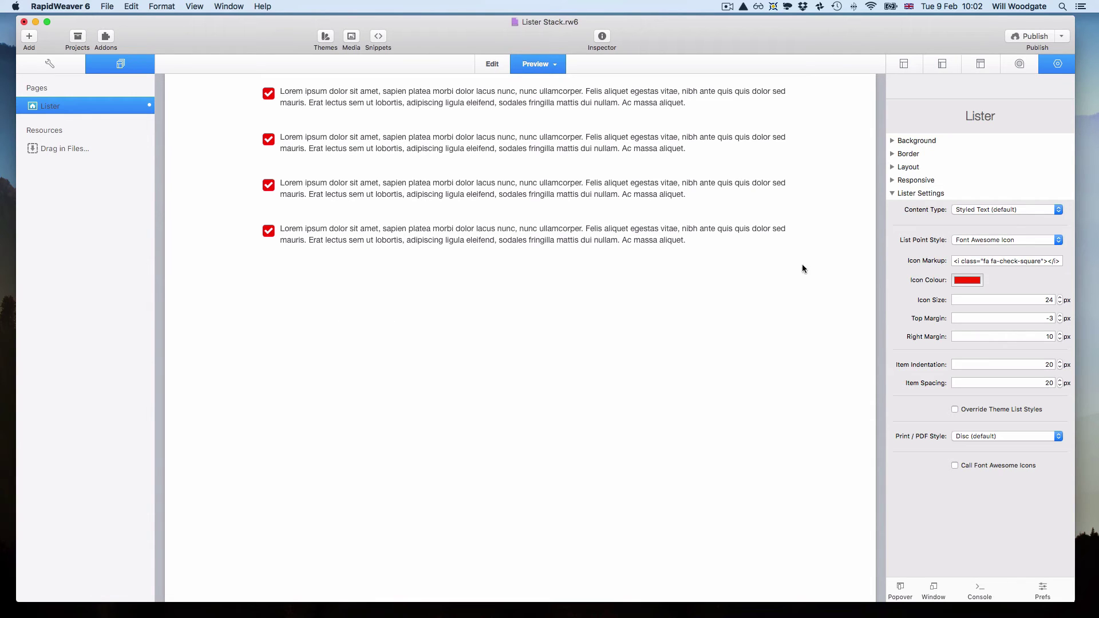
Try Coloured Dot and Square list point styles, then settle on blue Coloured Square
{"action": "left_click", "coordinate": [1005, 240]}
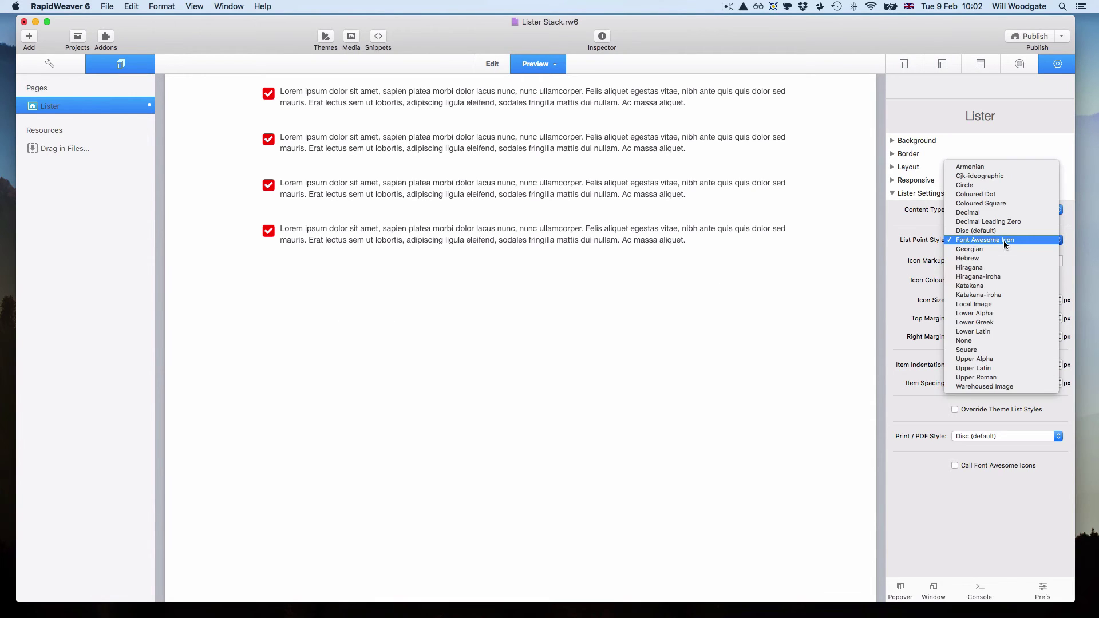
{"action": "left_click", "coordinate": [1001, 195]}
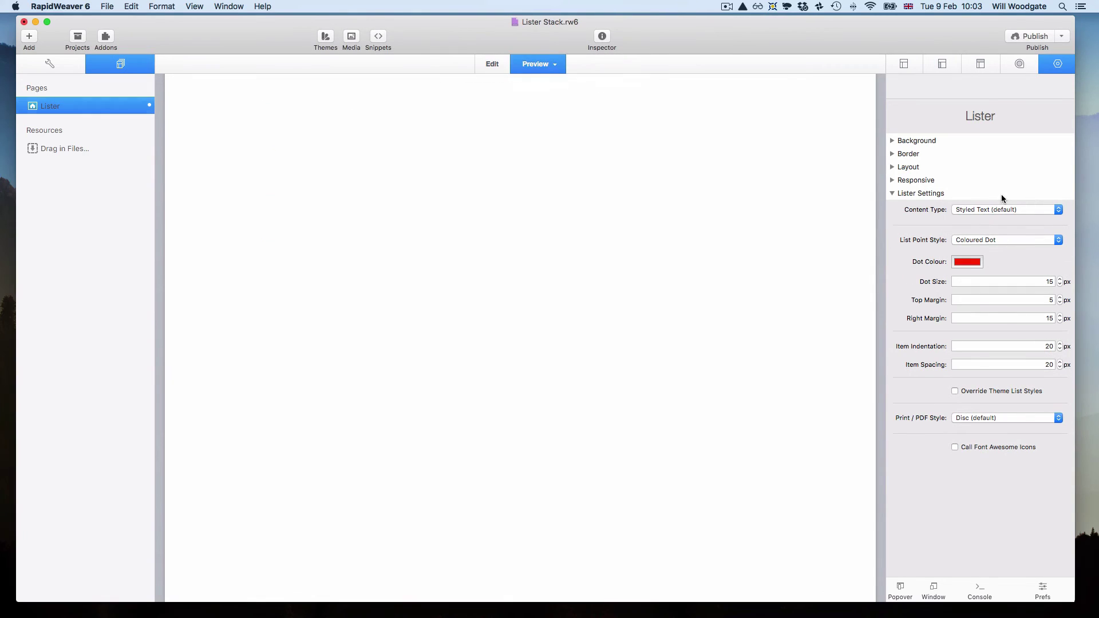
{"action": "left_click", "coordinate": [1022, 241]}
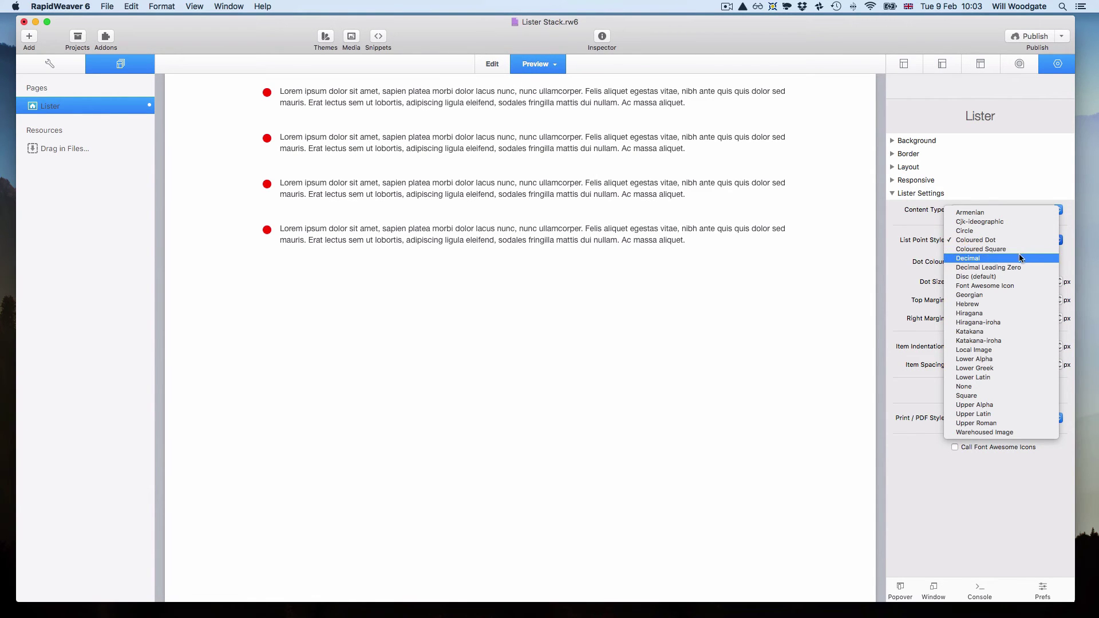
{"action": "left_click", "coordinate": [993, 396]}
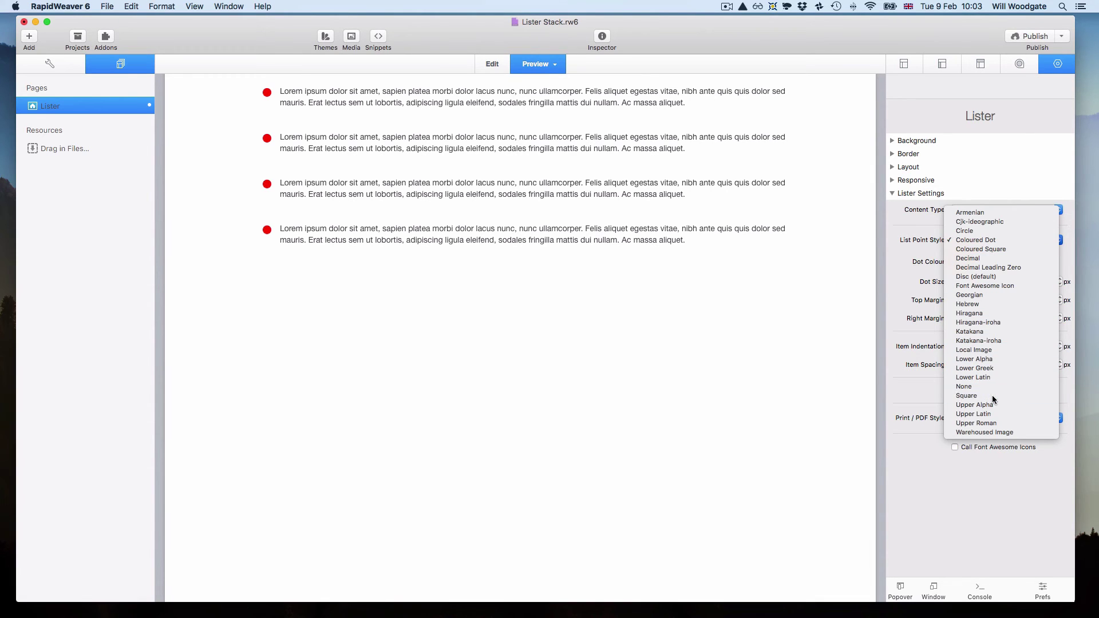
{"action": "left_click", "coordinate": [998, 238]}
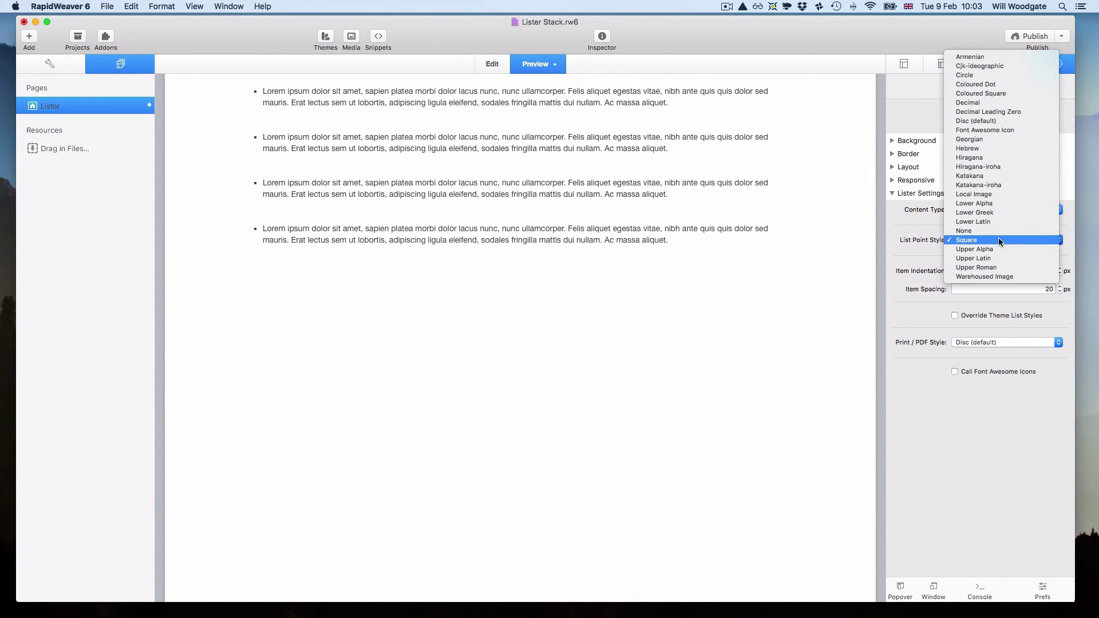
{"action": "left_click", "coordinate": [1005, 94]}
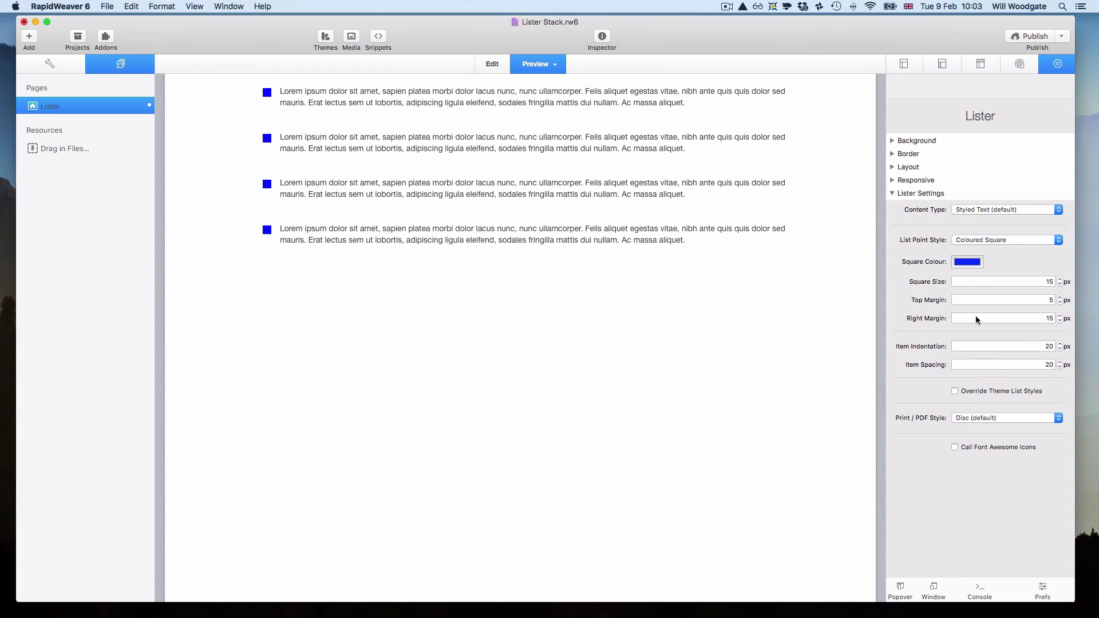
{"action": "left_click", "coordinate": [978, 240]}
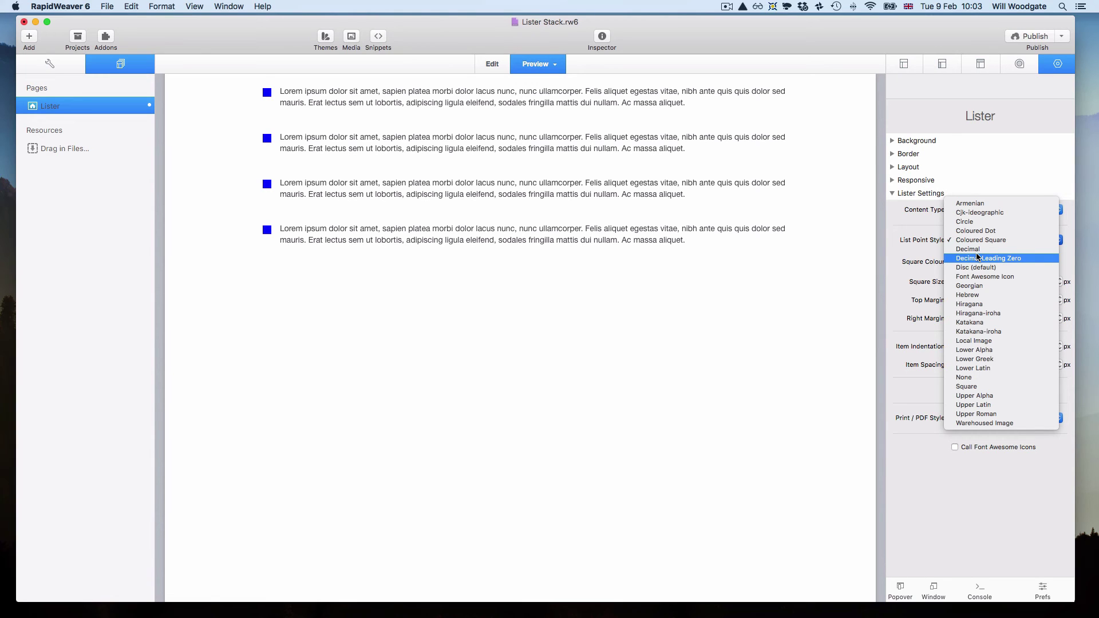
Set List Point Style to Local Image using the screenshot file from the Desktop
{"action": "left_click", "coordinate": [985, 340]}
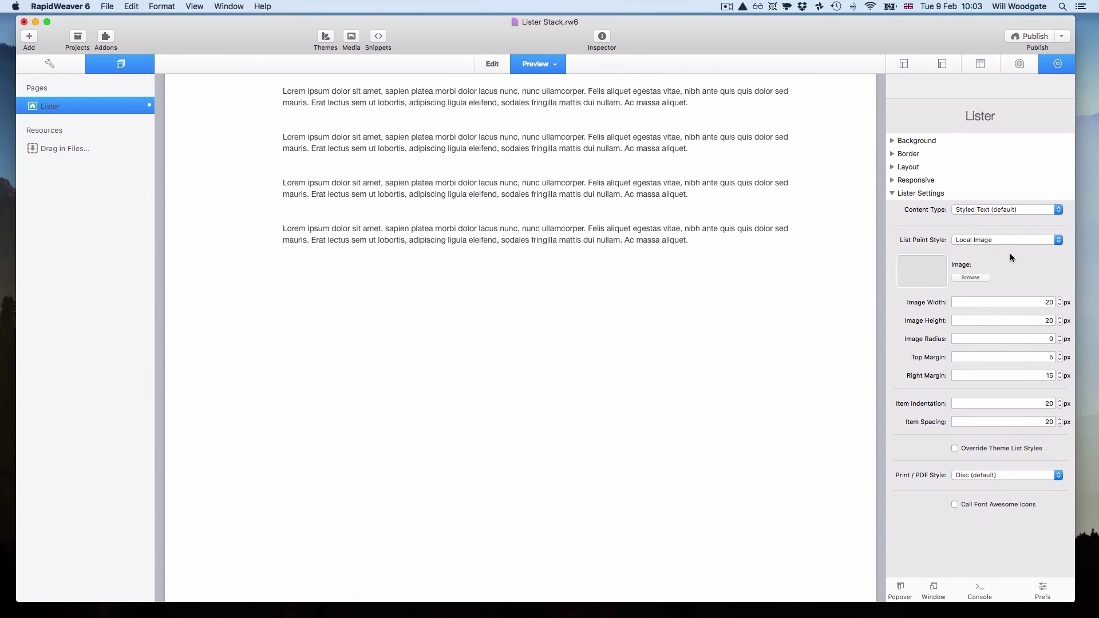
{"action": "left_click", "coordinate": [974, 278]}
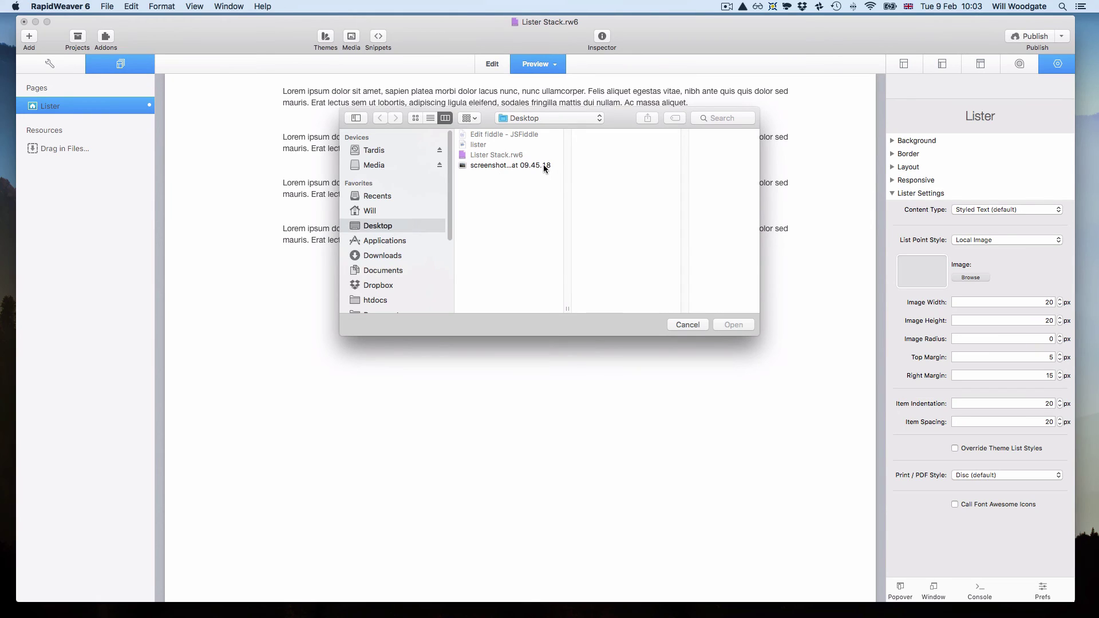
{"action": "left_click", "coordinate": [544, 164]}
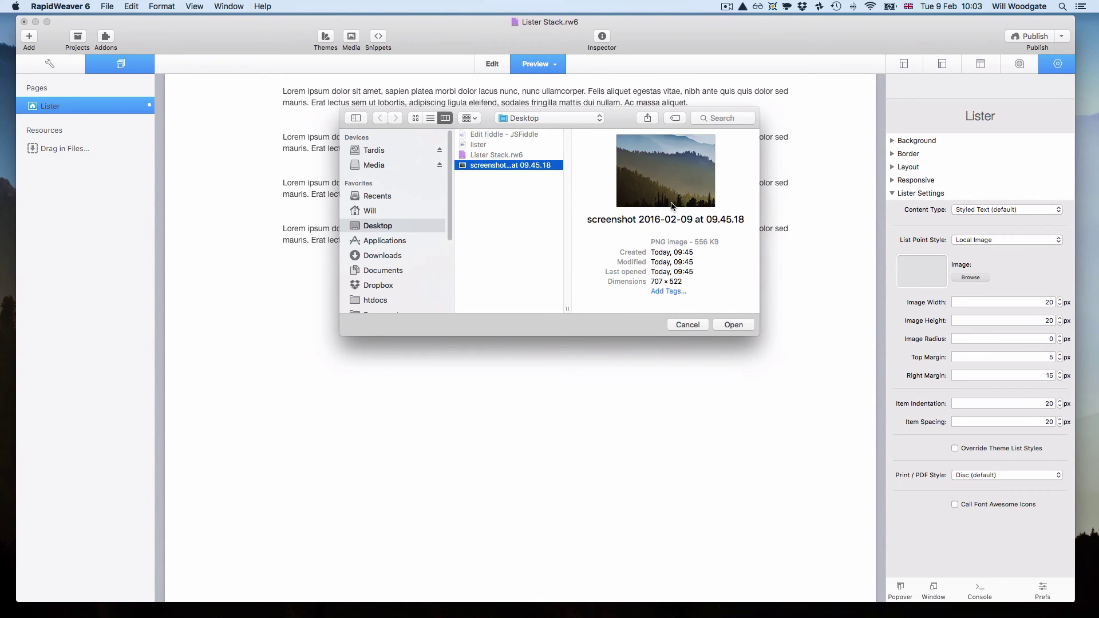
{"action": "left_click", "coordinate": [734, 326]}
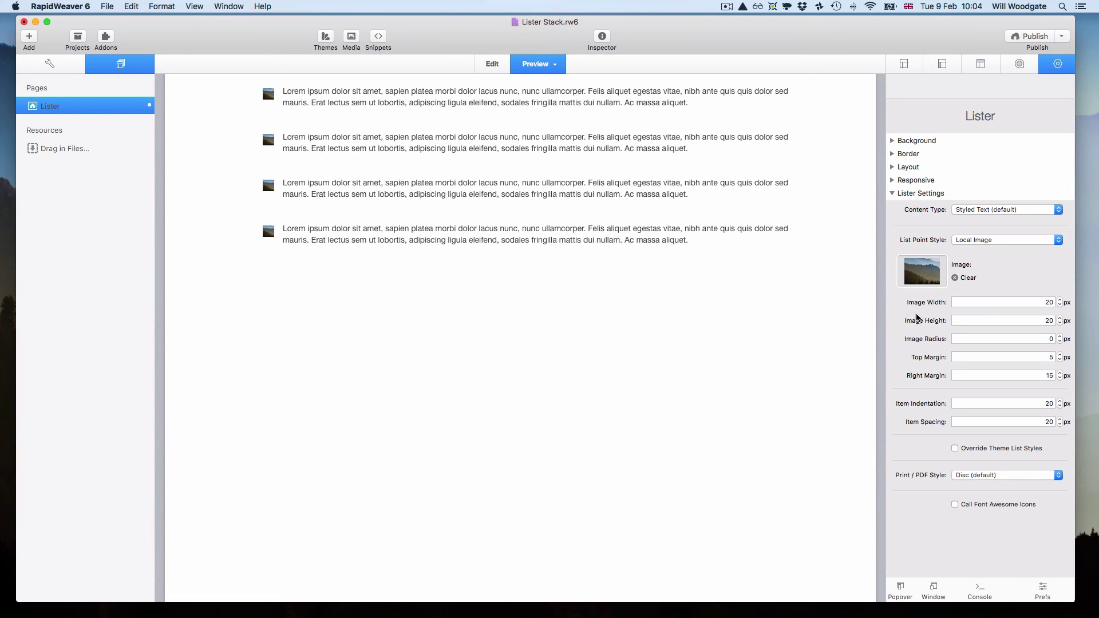
Set Image Radius to 10 px so each landscape image bullet becomes a circle
{"action": "left_click", "coordinate": [1028, 339]}
{"action": "type", "text": "10"}
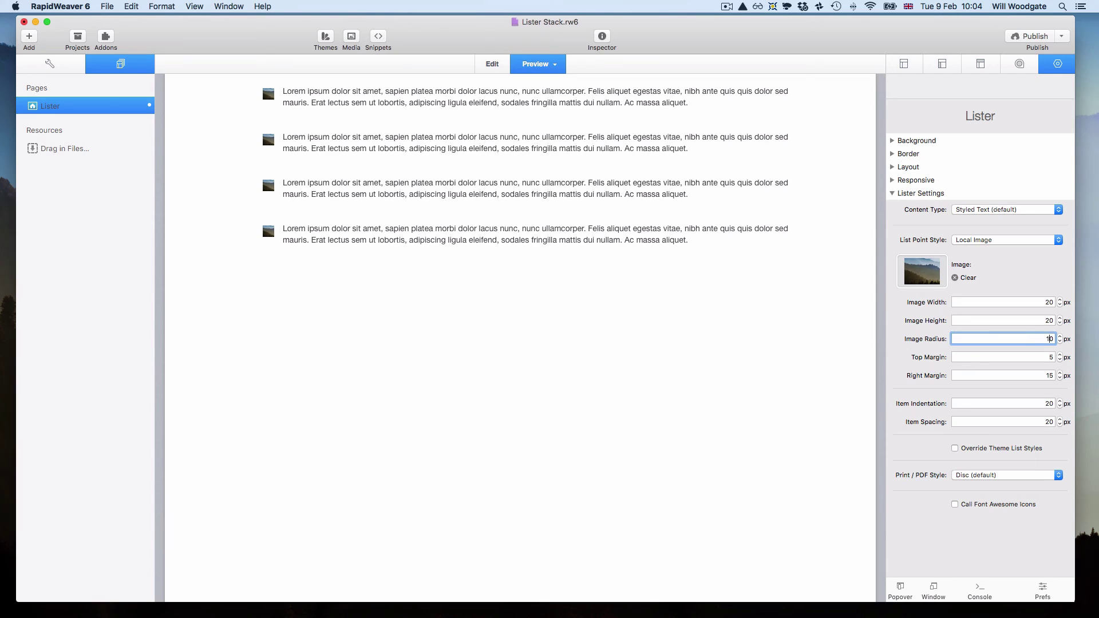
{"action": "key", "text": "Return"}
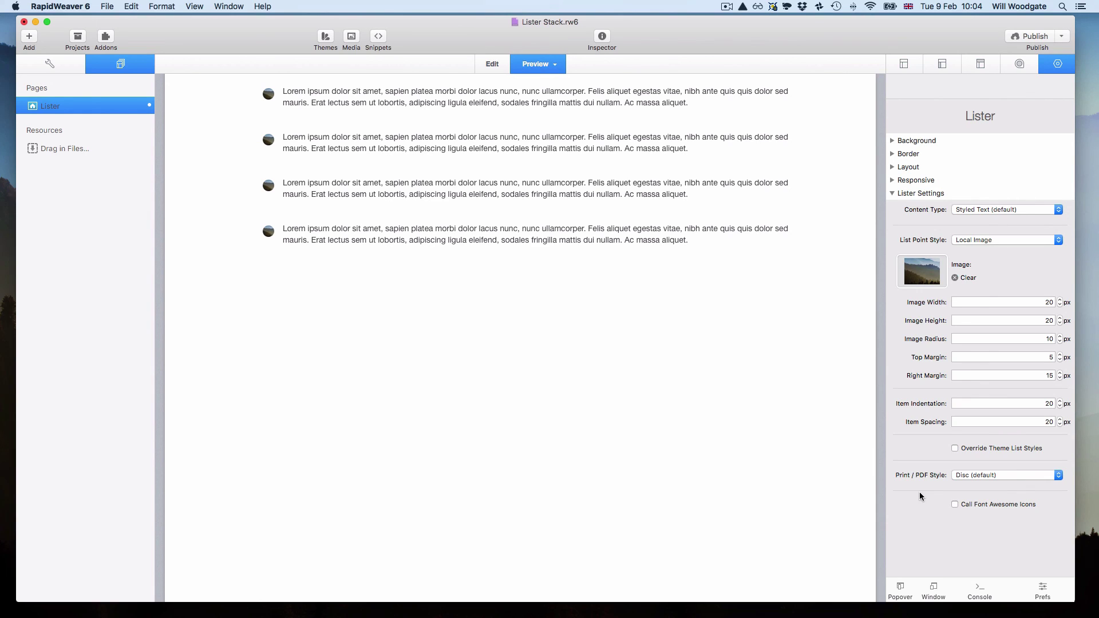
{"action": "left_click", "coordinate": [984, 477]}
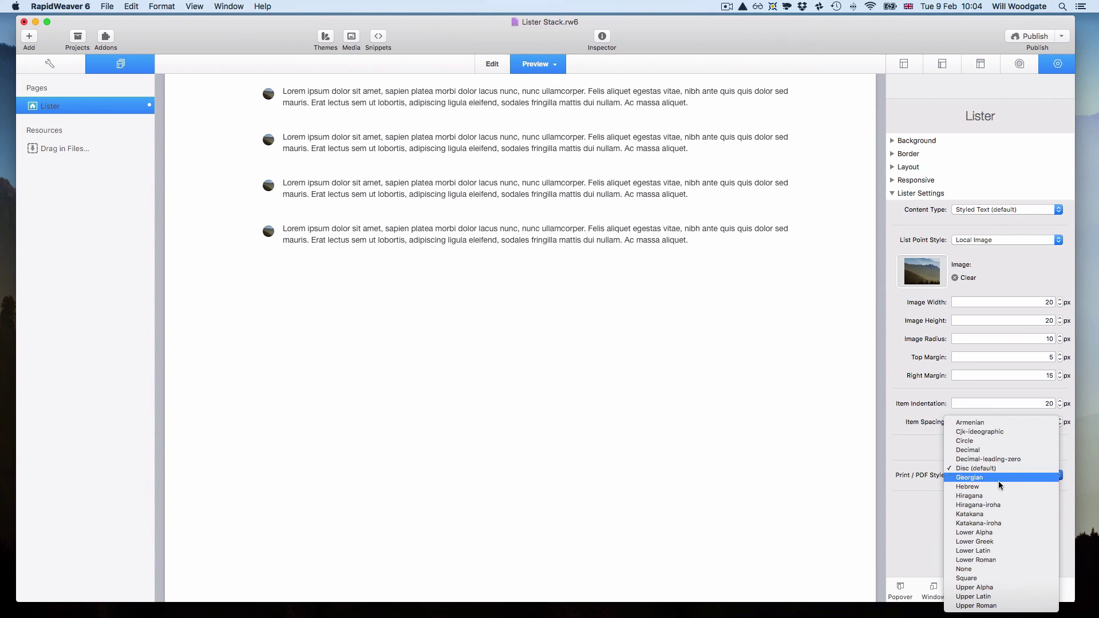
{"action": "left_click", "coordinate": [930, 530]}
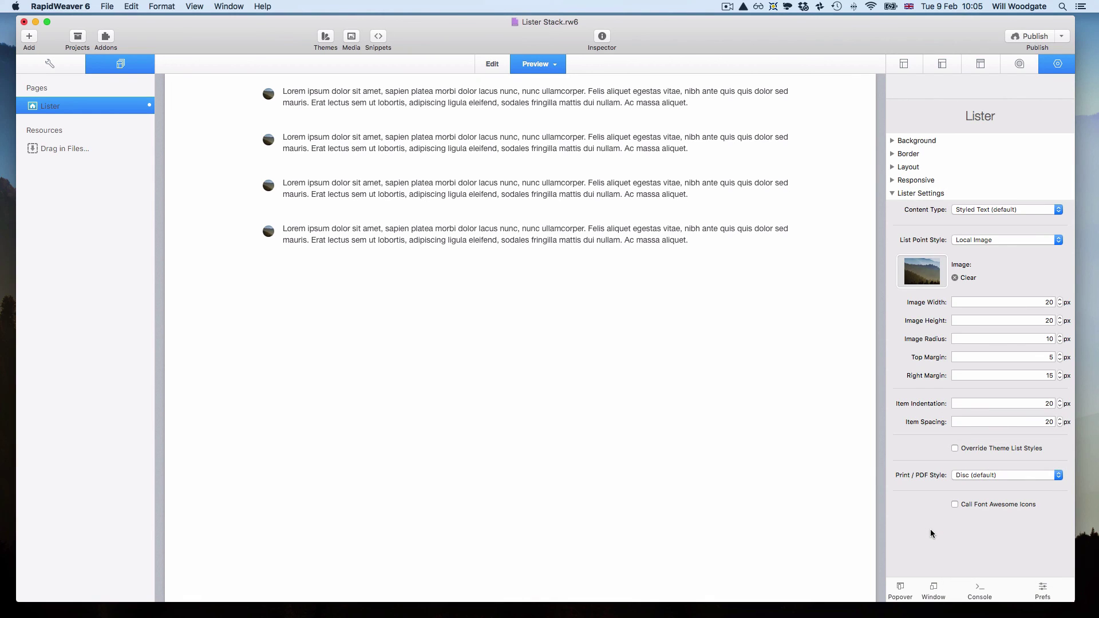
Set the List Point Style to Font Awesome Icon, restoring the red 24 px check-square bullets
{"action": "left_click", "coordinate": [1019, 246]}
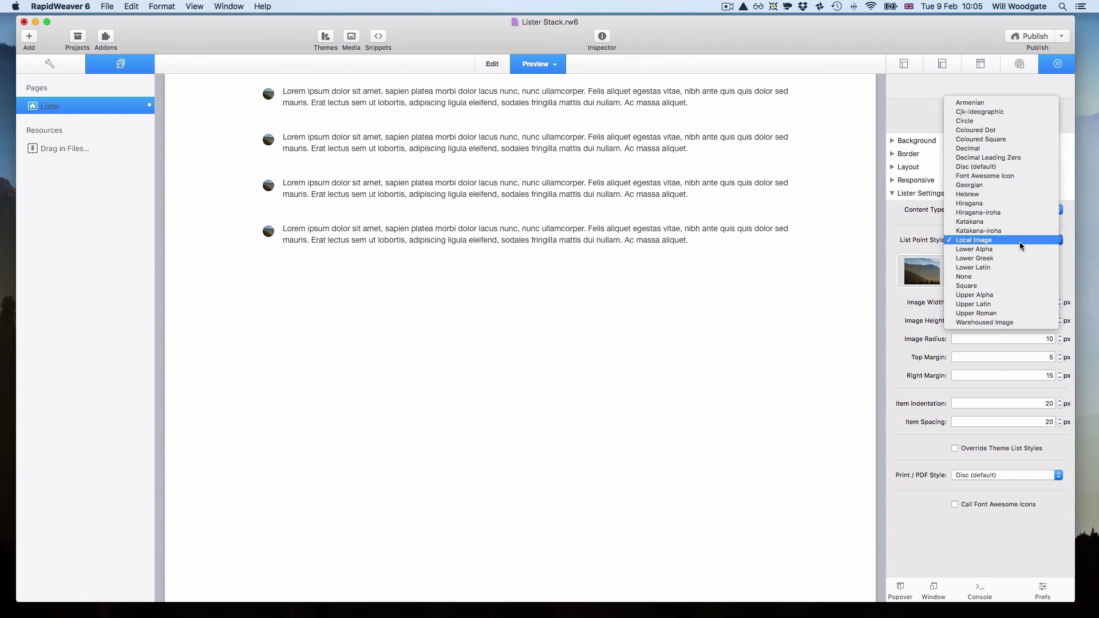
{"action": "left_click", "coordinate": [1014, 177]}
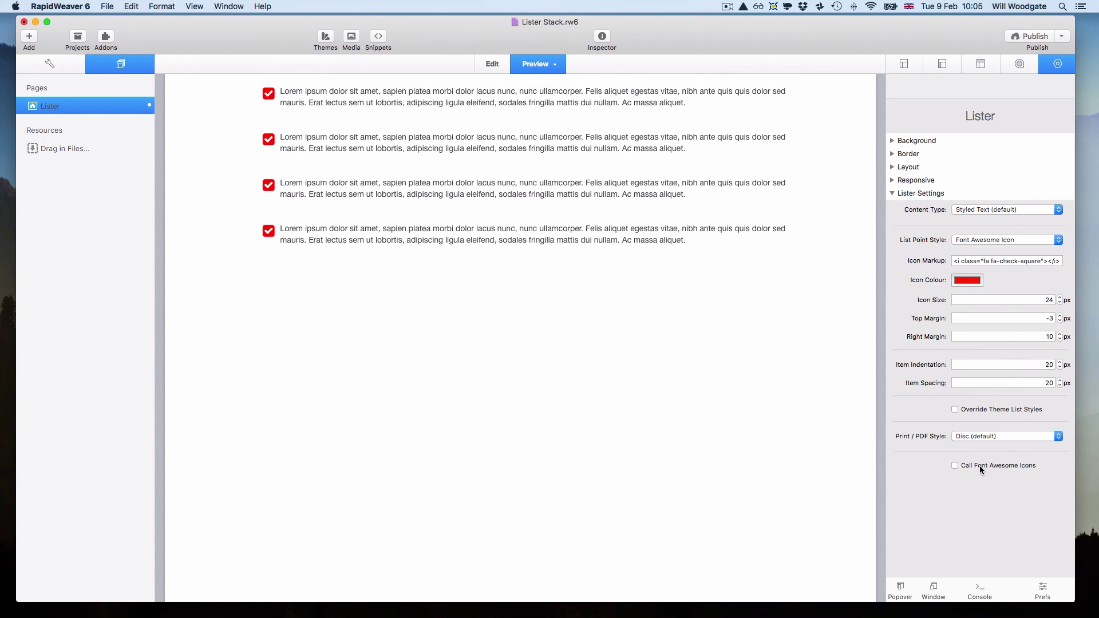
{"action": "mouse_move", "coordinate": [980, 466]}
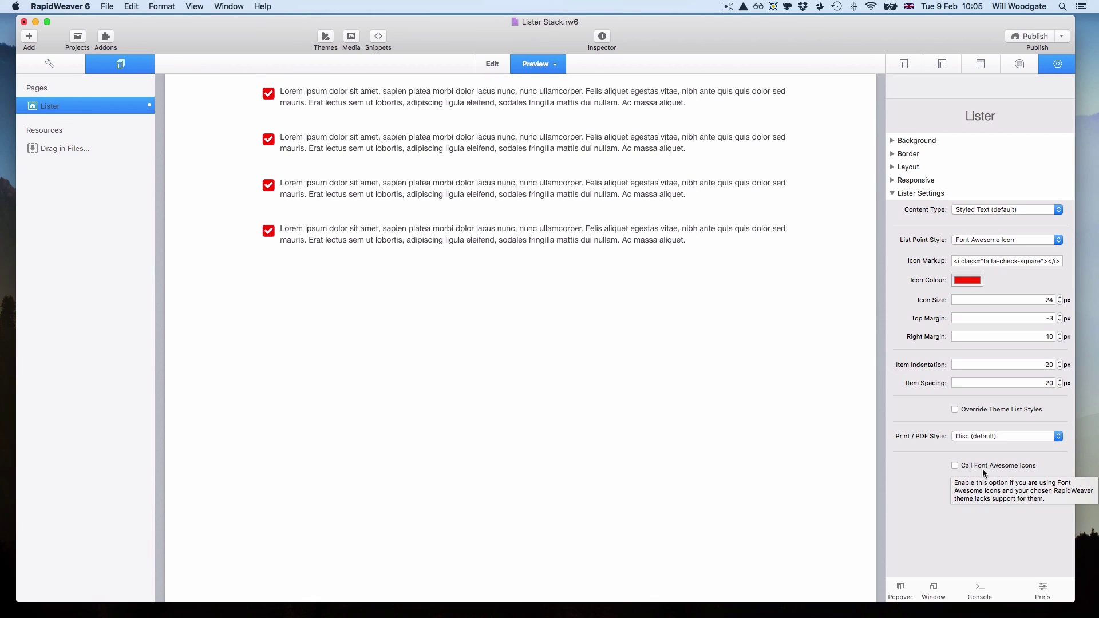